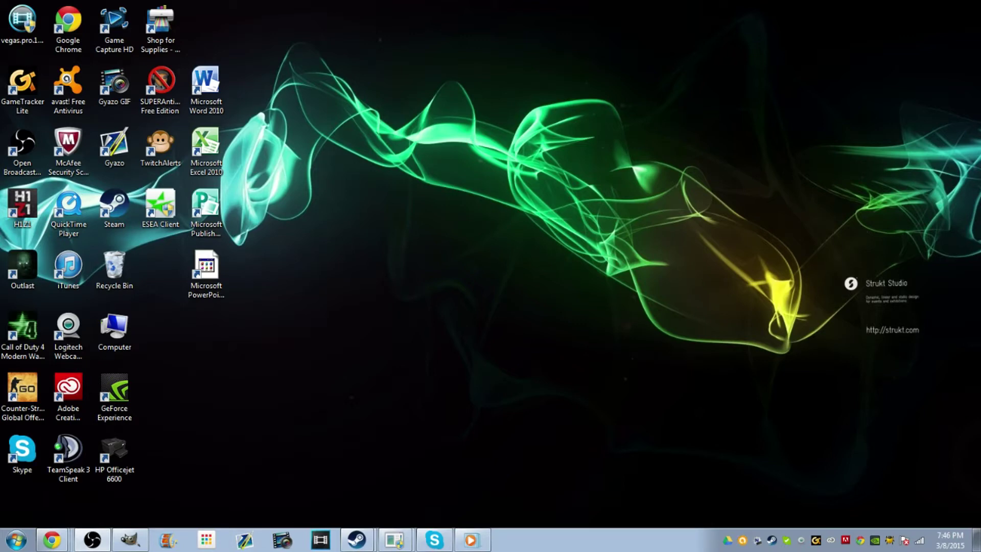
# Open Google Chrome and go to the nightdev.com website
pyautogui.moveTo(152, 335); pyautogui.dragTo(32, 160)
pyautogui.click(286, 414)
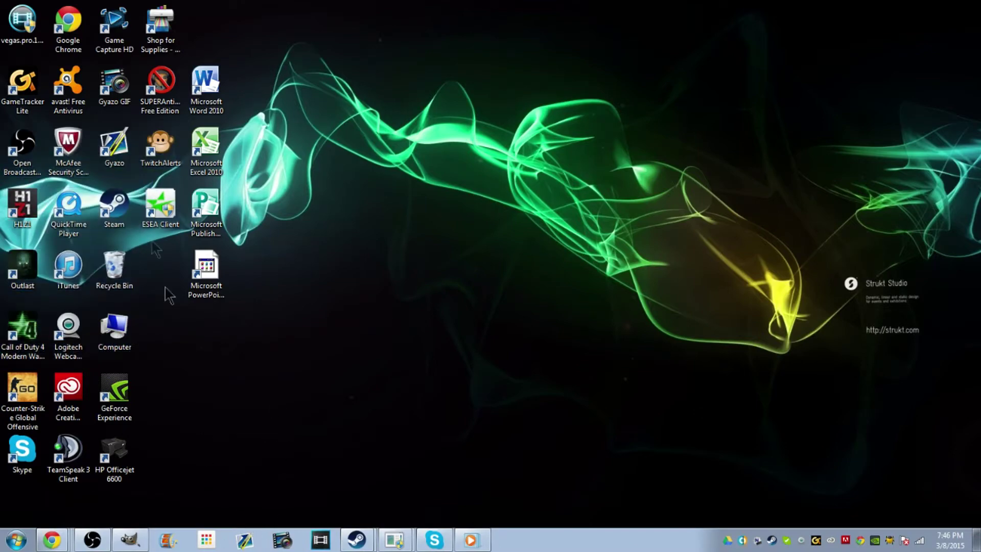
pyautogui.doubleClick(70, 29)
pyautogui.moveTo(0, 33); pyautogui.dragTo(731, 0)
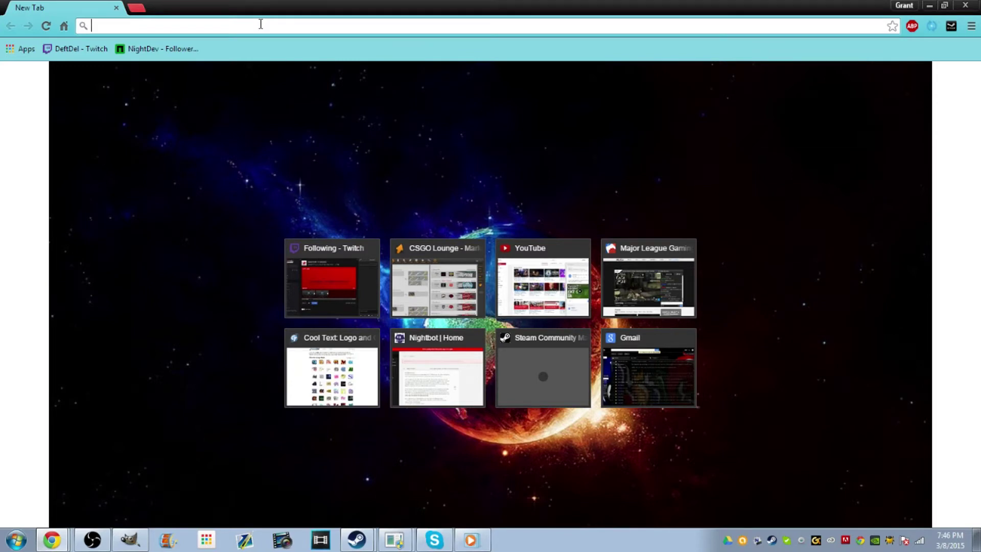
pyautogui.write('Nightdev.cp')
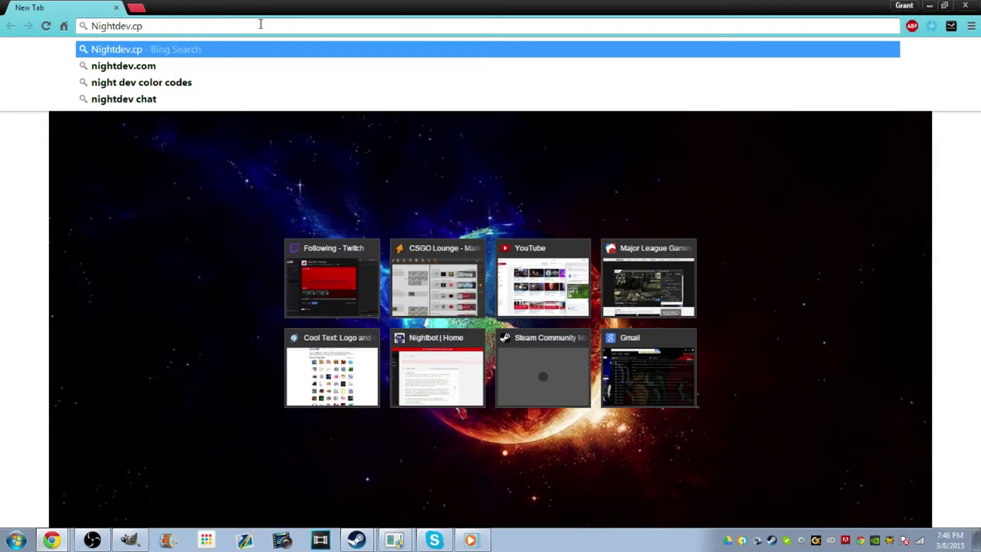
pyautogui.press('BackSpace')
pyautogui.write('o')
pyautogui.press('Return')
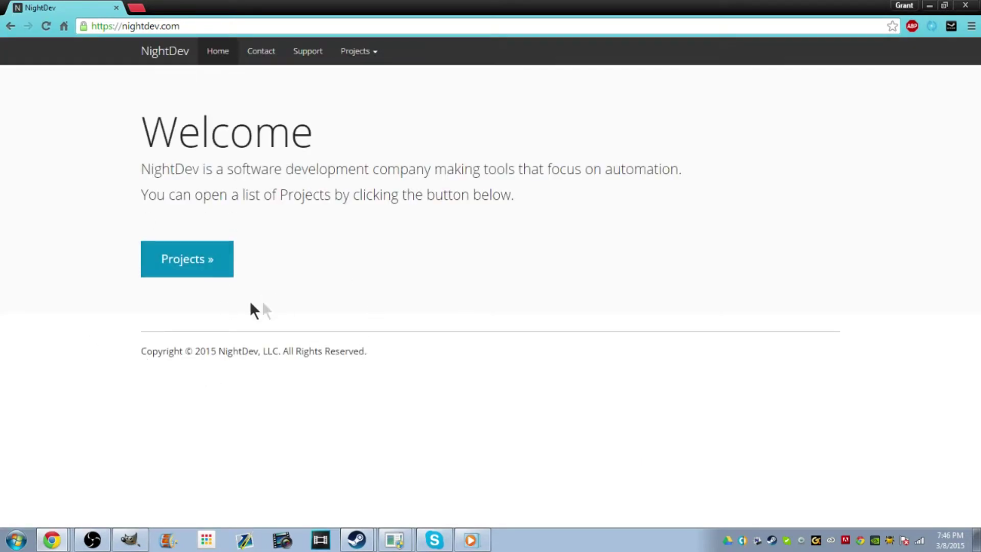
# Open the Follower Alert project from the NightDev projects list and start its installation
pyautogui.click(194, 278)
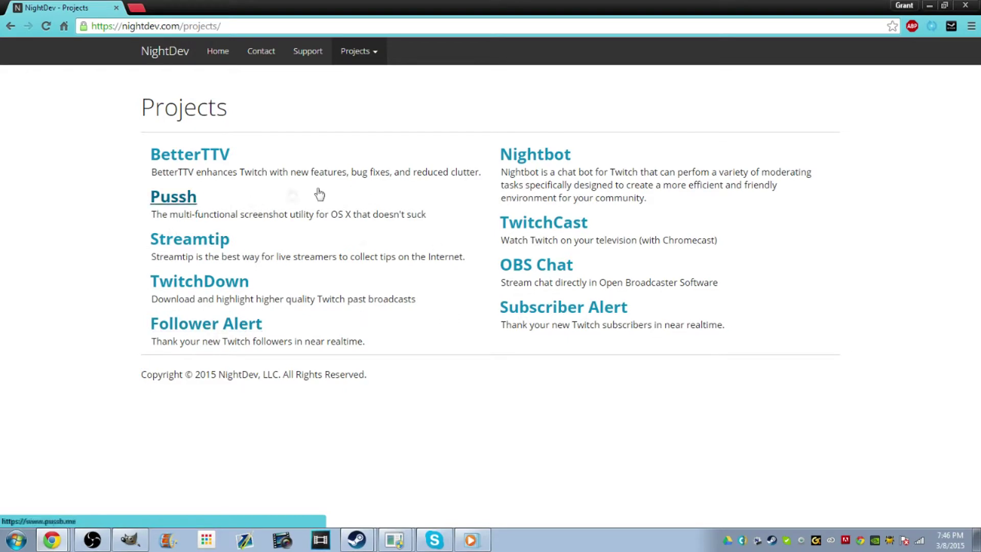
pyautogui.click(231, 326)
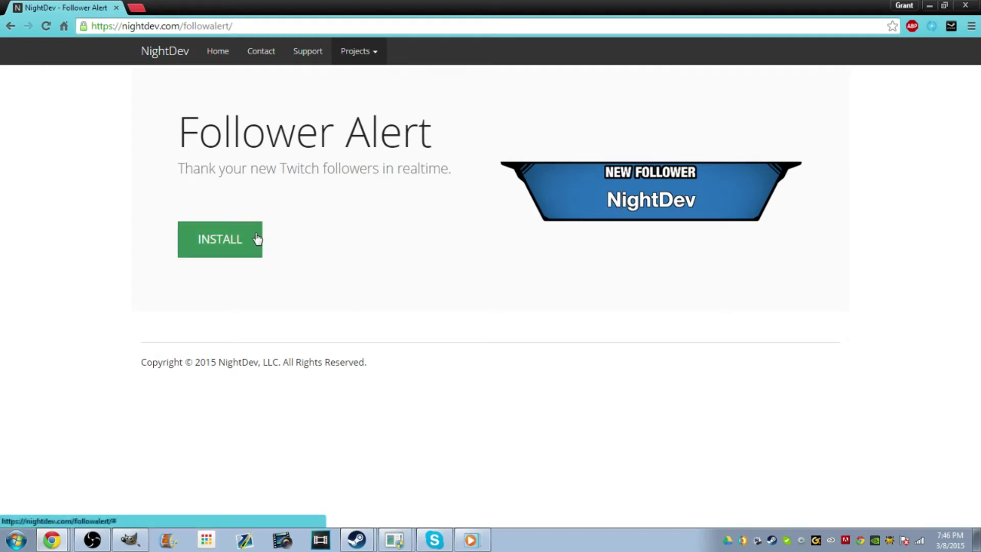
pyautogui.moveTo(577, 179); pyautogui.dragTo(543, 222)
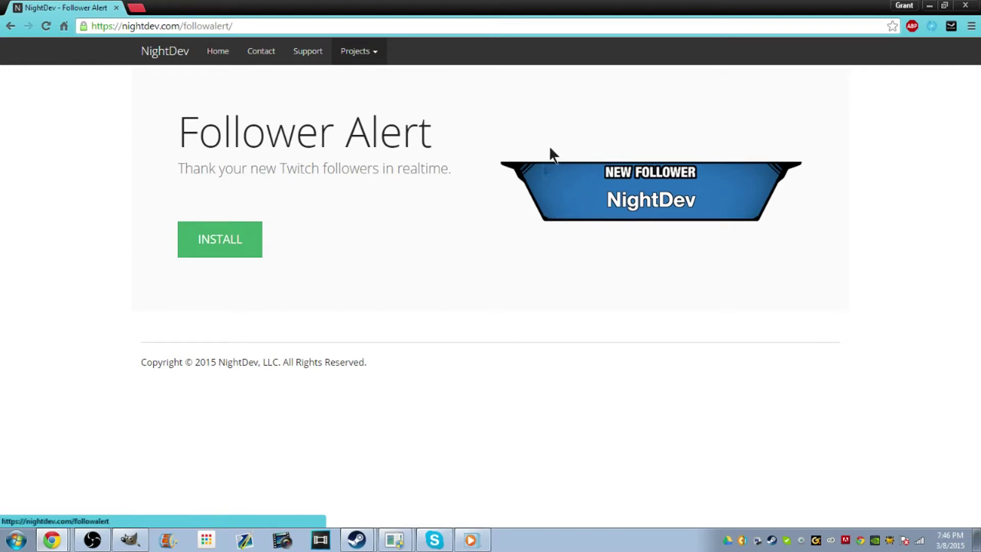
pyautogui.click(243, 243)
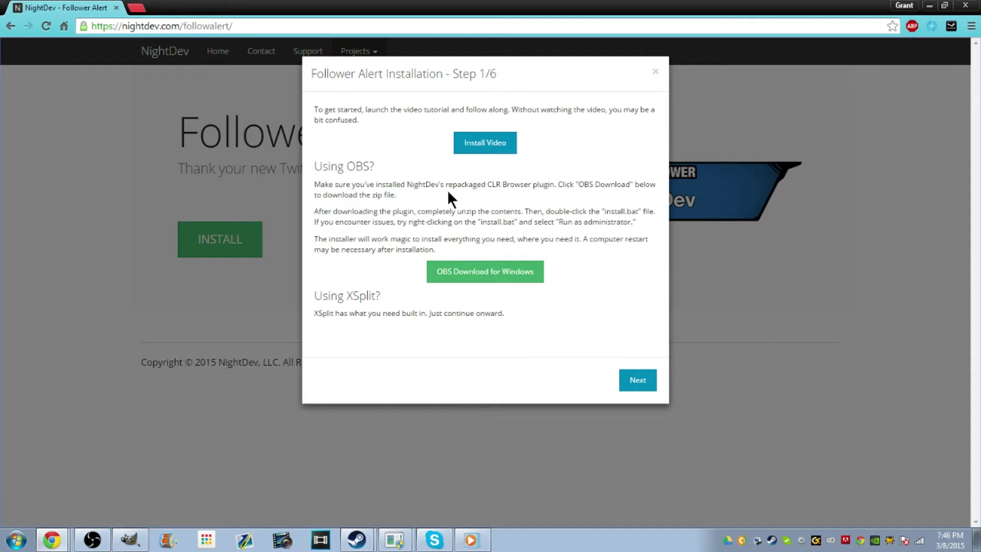
# Review the CLR Browser plugin requirement for OBS and continue to step 2 of the installation
pyautogui.moveTo(507, 183); pyautogui.dragTo(478, 181)
pyautogui.click(493, 182)
pyautogui.click(497, 183)
pyautogui.moveTo(538, 182); pyautogui.dragTo(468, 184)
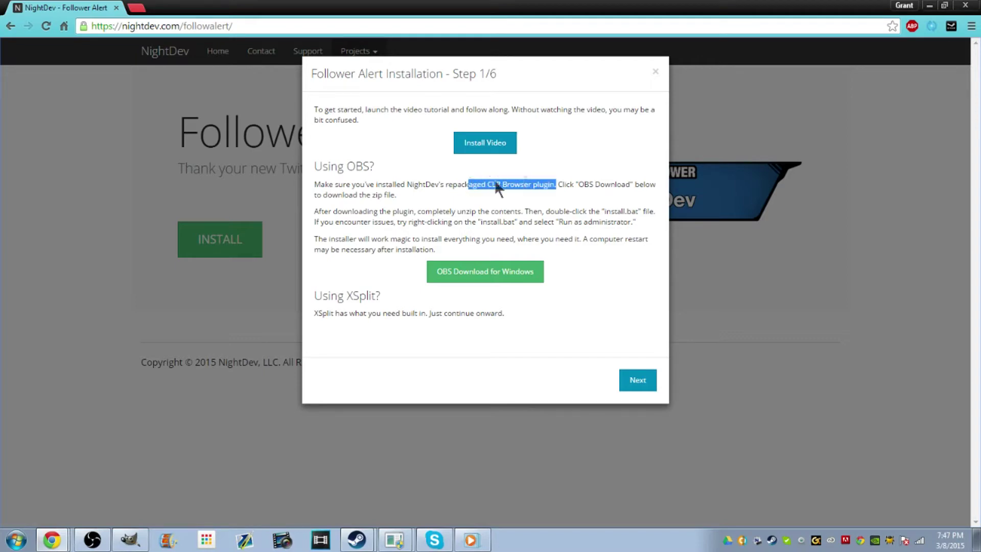
pyautogui.click(509, 179)
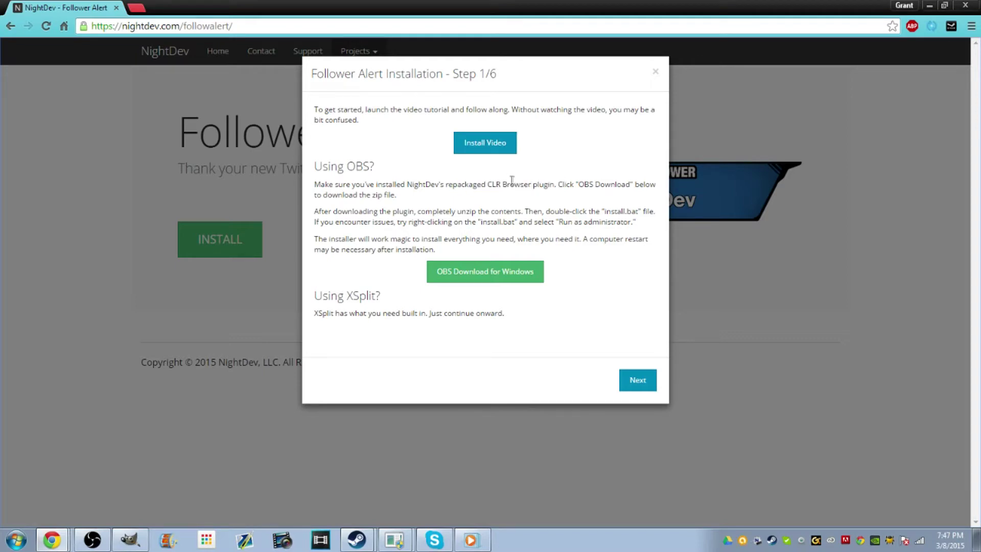
pyautogui.click(624, 381)
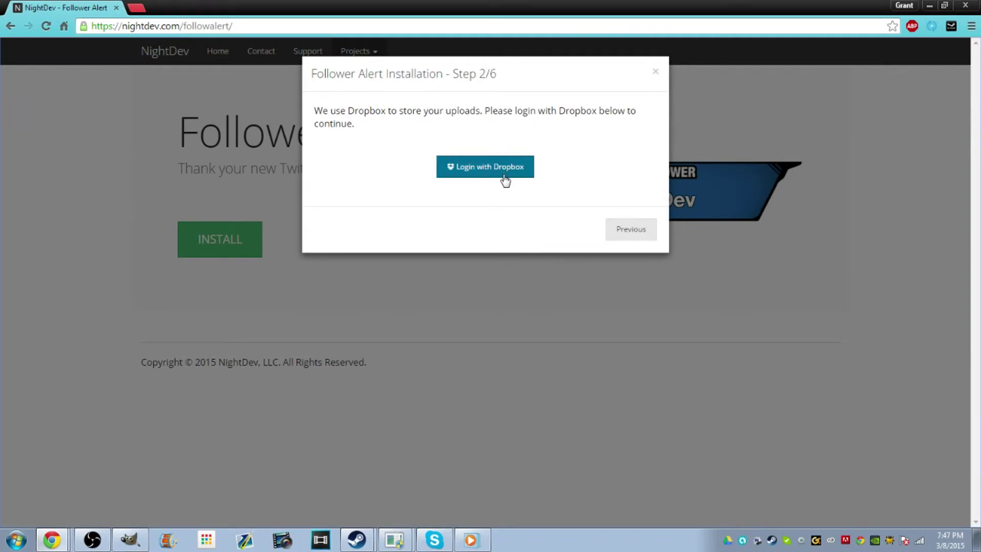
# Log in with Dropbox and authorize NightDev to store the alert uploads
pyautogui.moveTo(508, 139); pyautogui.dragTo(360, 124)
pyautogui.click(365, 124)
pyautogui.tripleClick(366, 123)
pyautogui.click(633, 228)
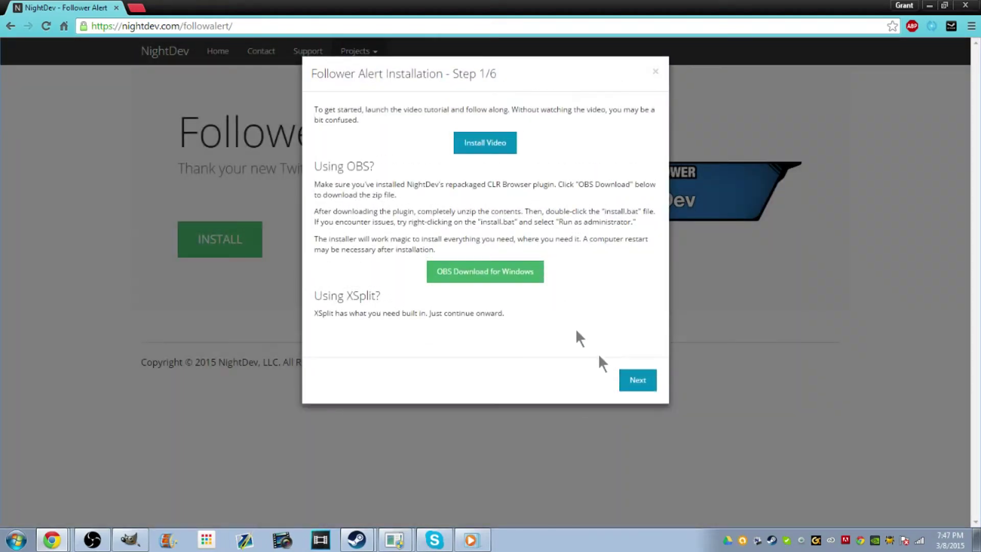
pyautogui.click(635, 379)
pyautogui.click(485, 168)
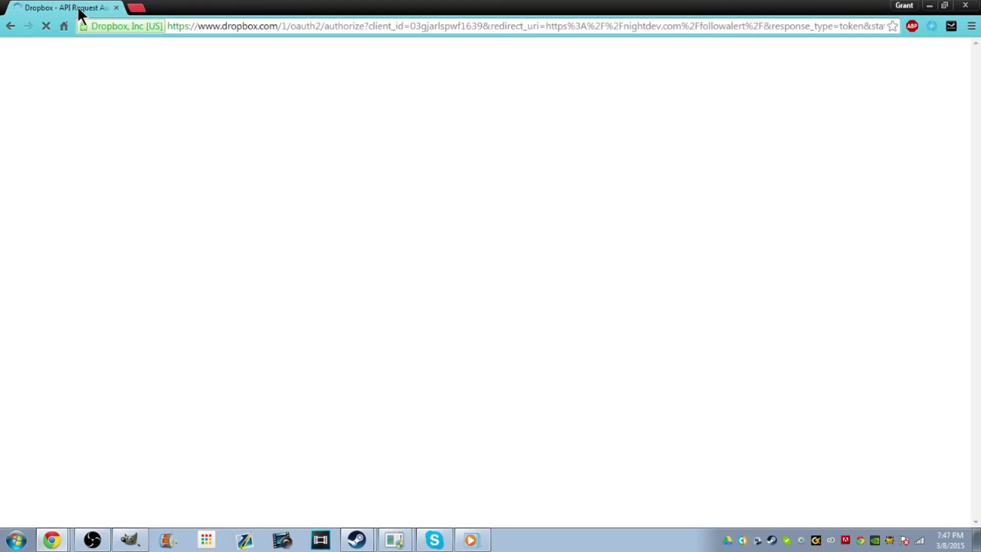
pyautogui.click(488, 134)
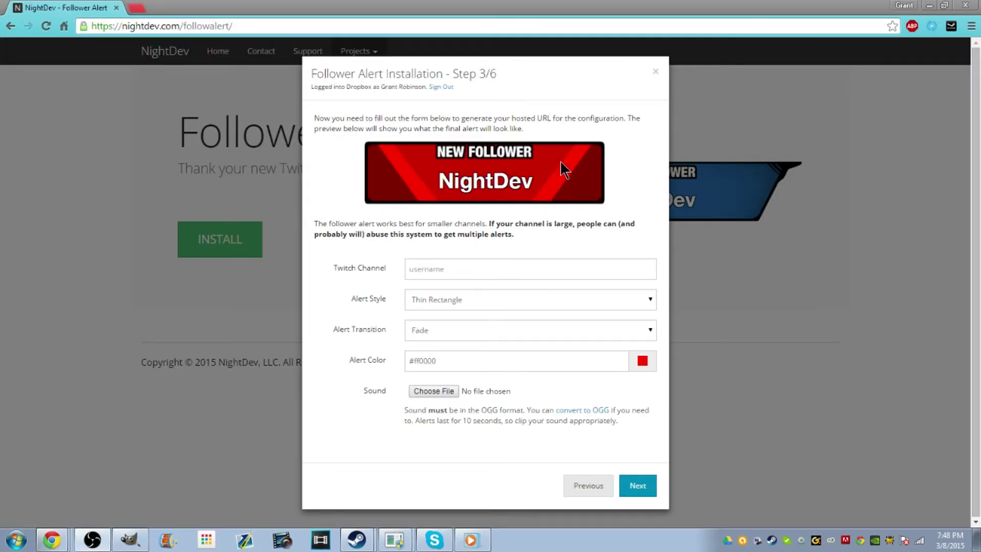
# Look over the alert preview and enter the streamer's username as the Twitch channel
pyautogui.click(523, 186)
pyautogui.moveTo(475, 181); pyautogui.dragTo(562, 189)
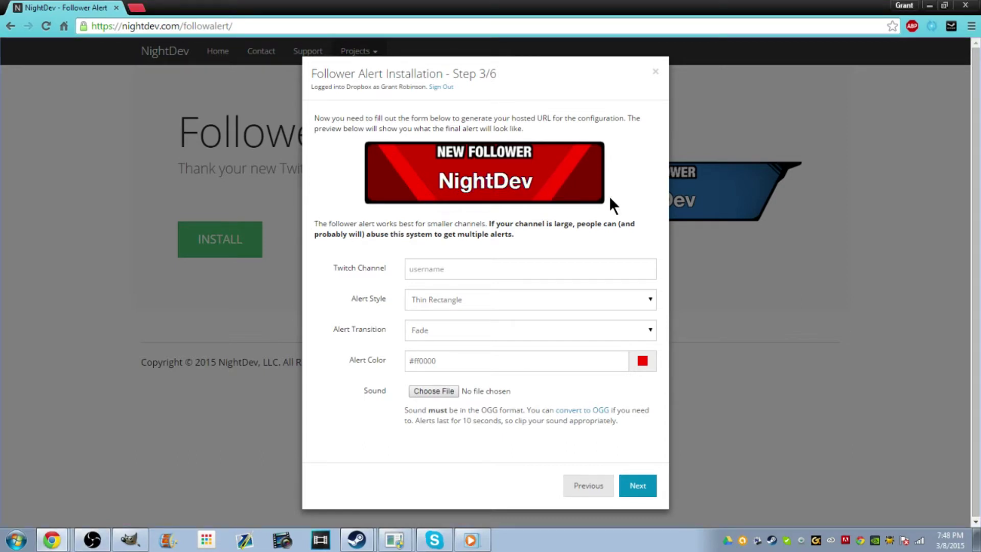
pyautogui.click(484, 261)
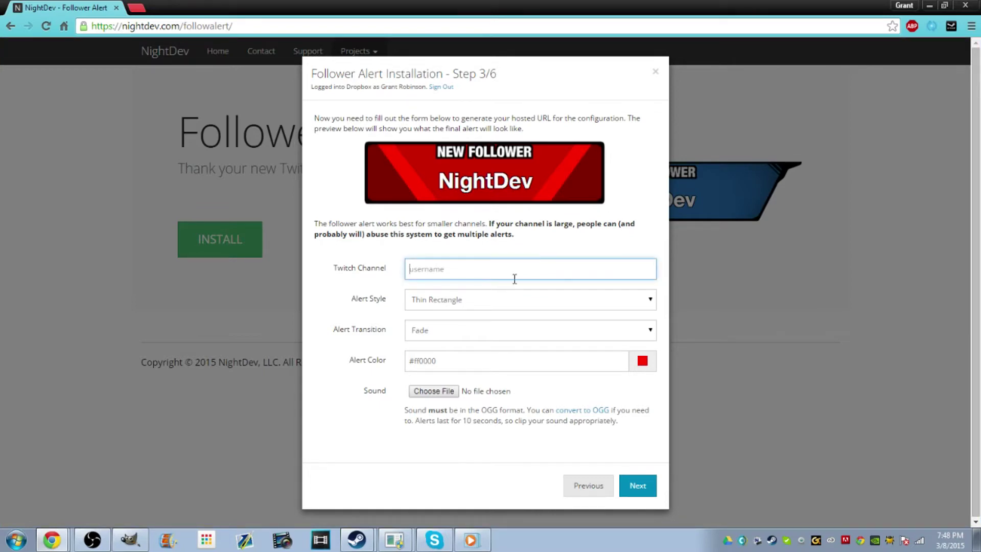
pyautogui.write('lllusionzyt')
# Preview the Wide Rectangle, Trapezoid, Flipped Trapezoid, Old Flat and Old Stacked alert styles one after another
pyautogui.click(502, 297)
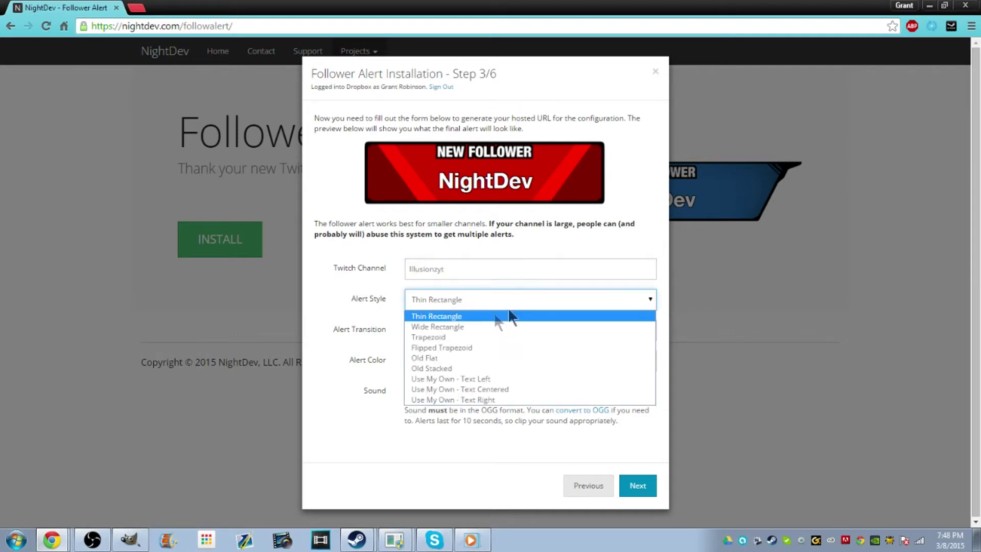
pyautogui.click(459, 325)
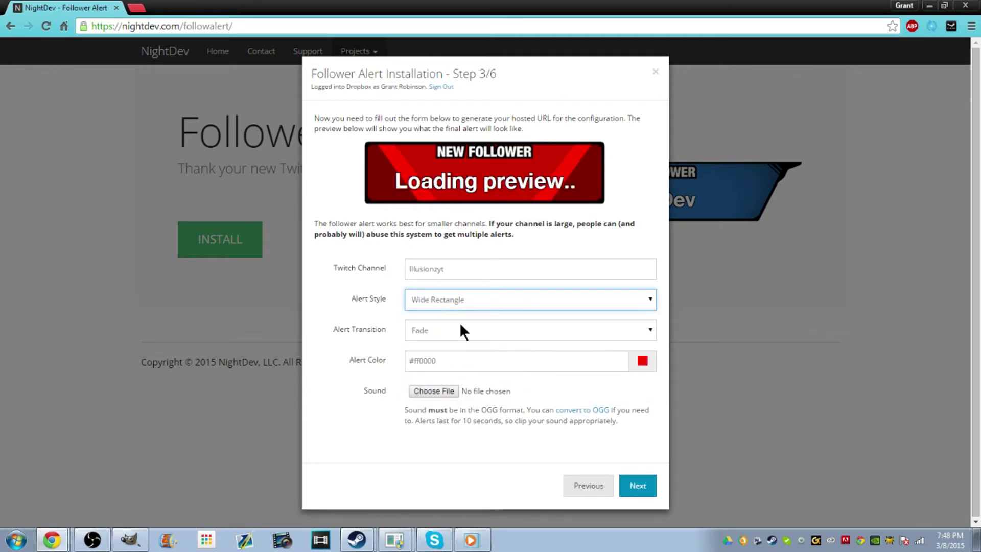
pyautogui.click(465, 304)
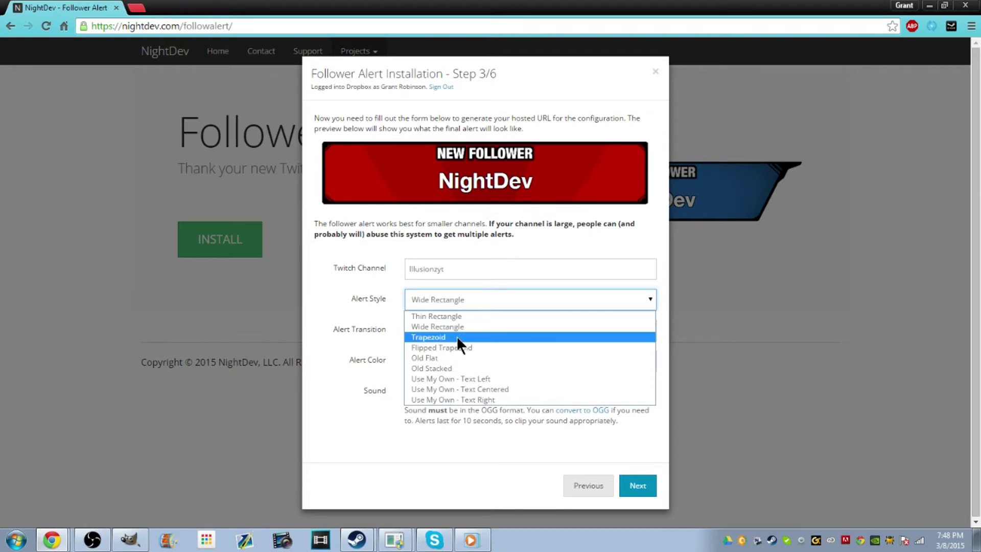
pyautogui.click(456, 335)
pyautogui.click(463, 300)
pyautogui.click(451, 347)
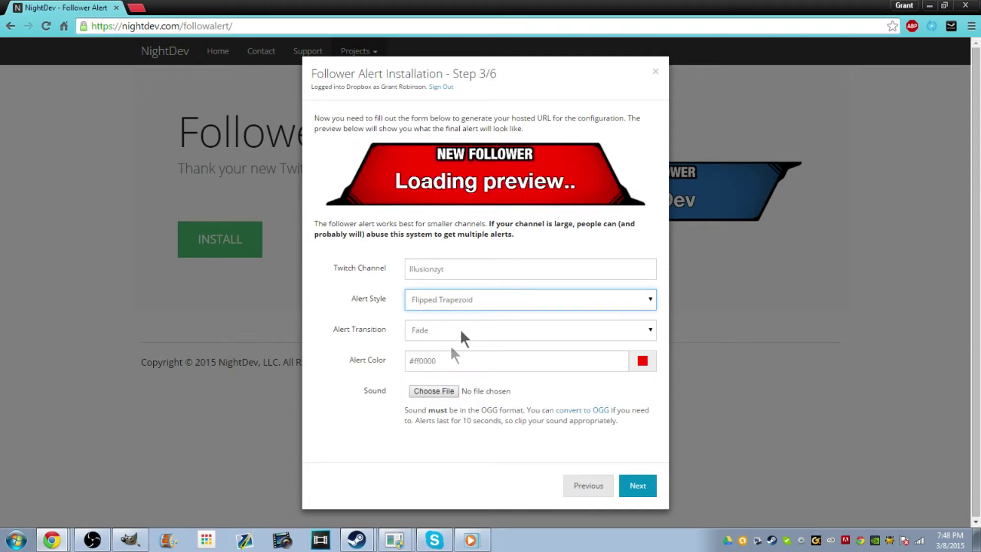
pyautogui.click(471, 300)
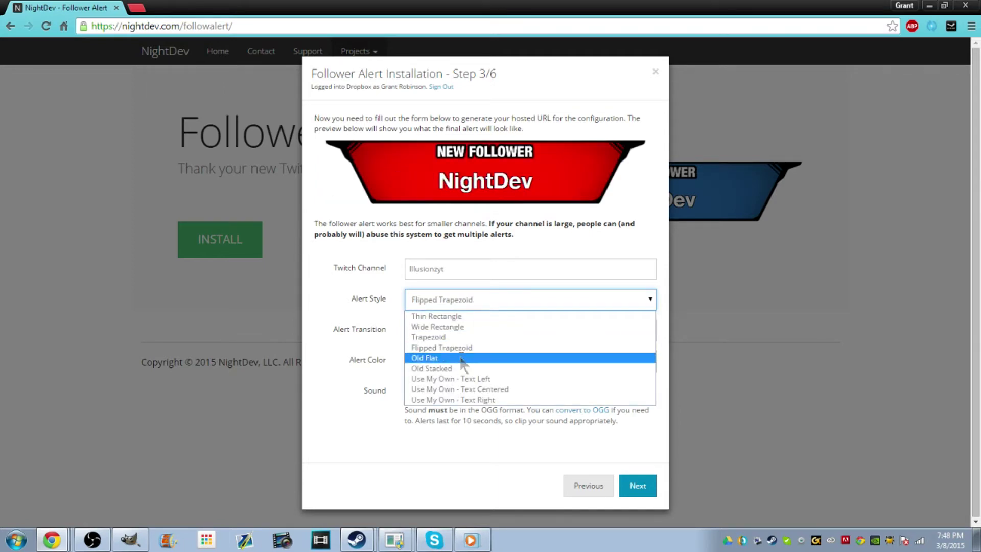
pyautogui.click(458, 357)
pyautogui.click(461, 302)
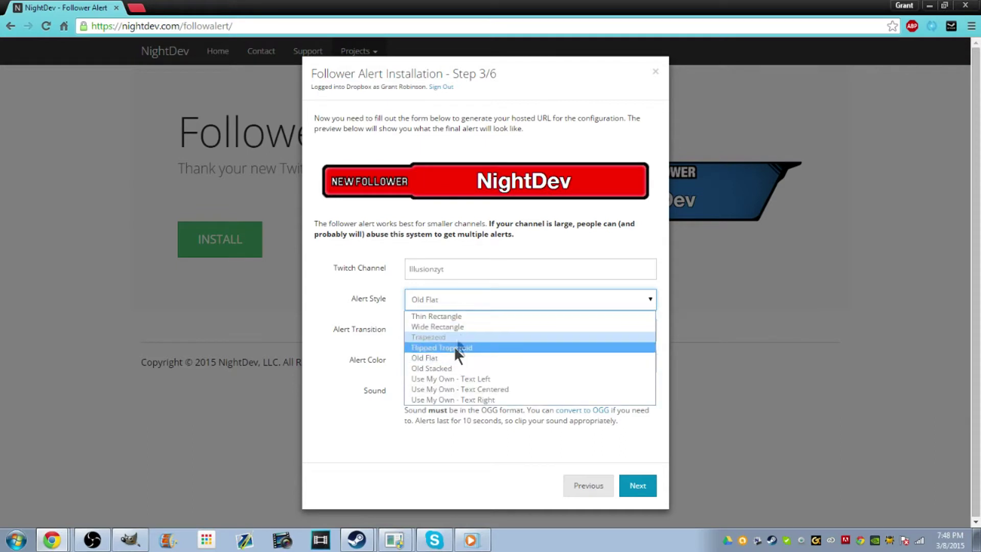
pyautogui.click(443, 366)
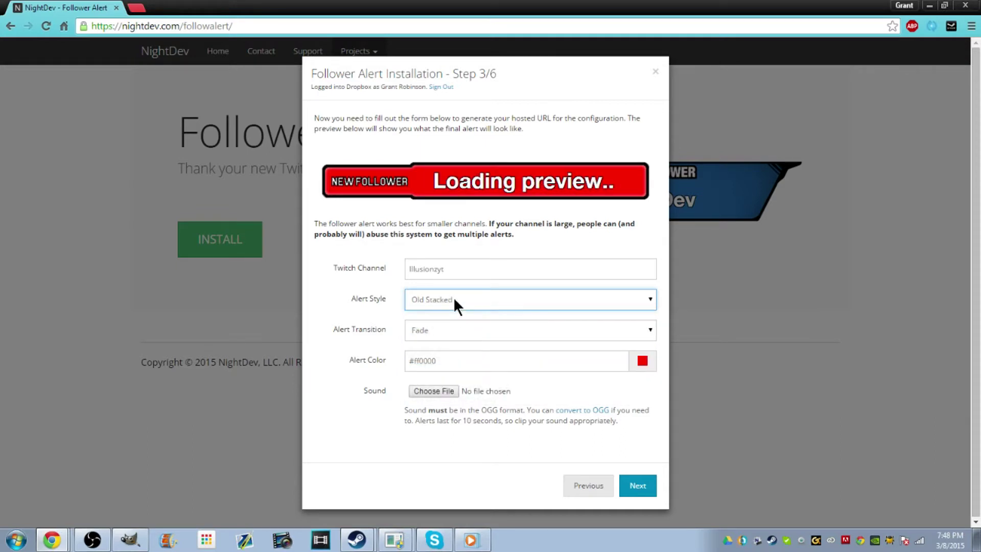
# Set the follower alert's style to Thin Rectangle
pyautogui.click(453, 297)
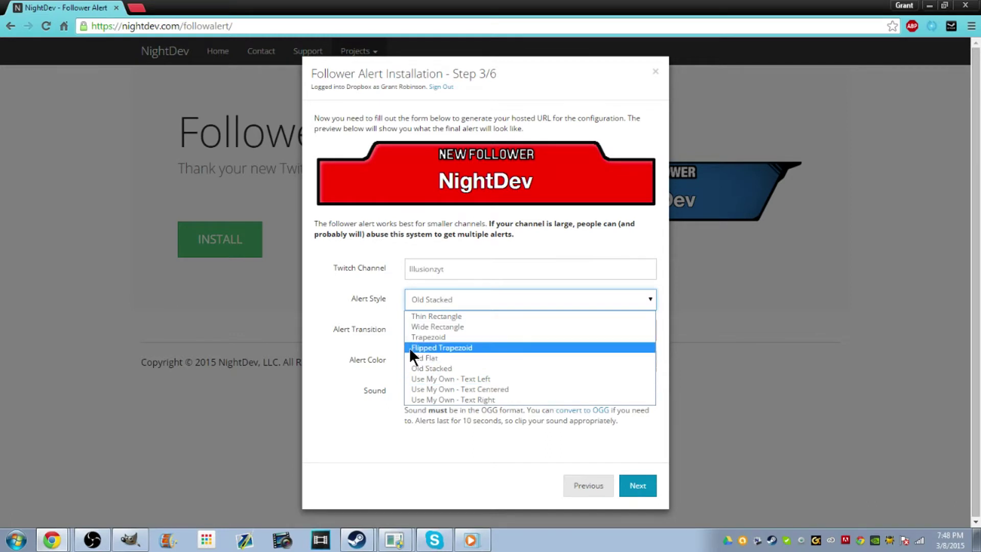
pyautogui.click(381, 324)
pyautogui.click(423, 296)
pyautogui.click(379, 302)
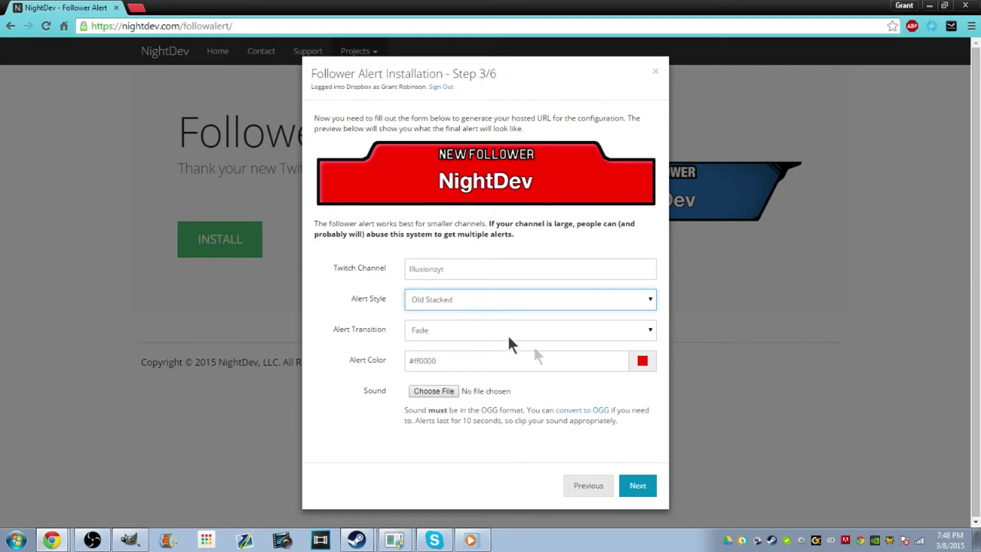
pyautogui.click(419, 297)
pyautogui.click(444, 313)
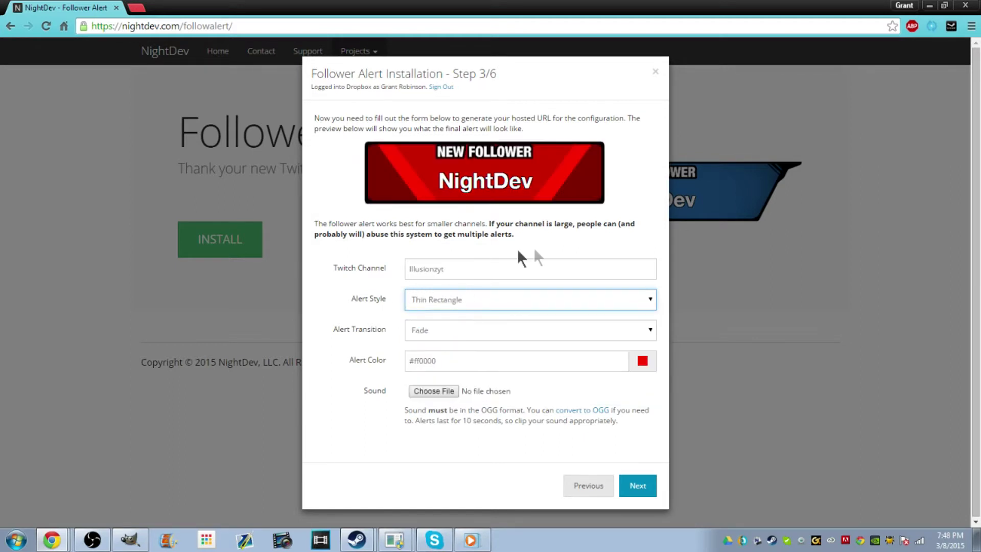
# Set the alert transition to Slide Left and choose pure red (#ff0000) as the alert color
pyautogui.click(471, 330)
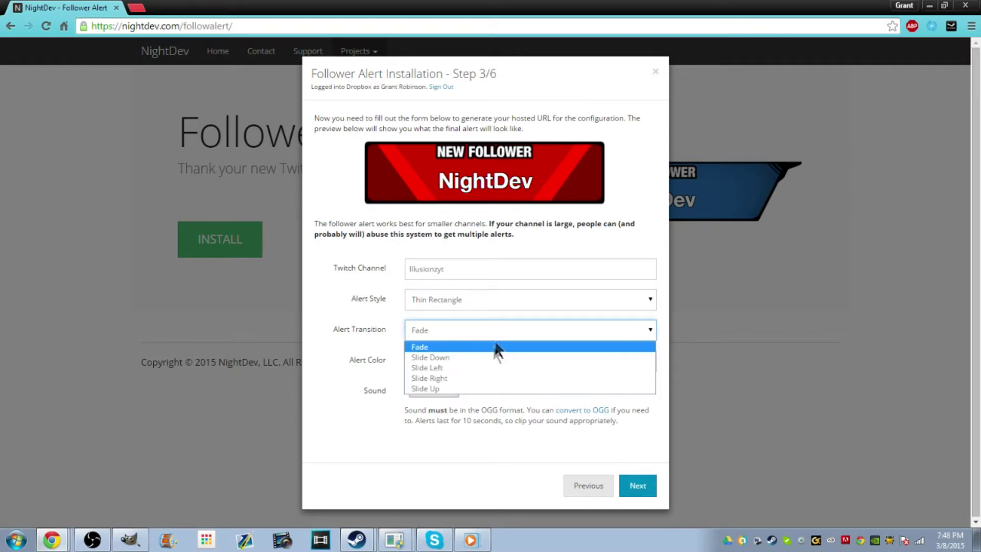
pyautogui.click(443, 368)
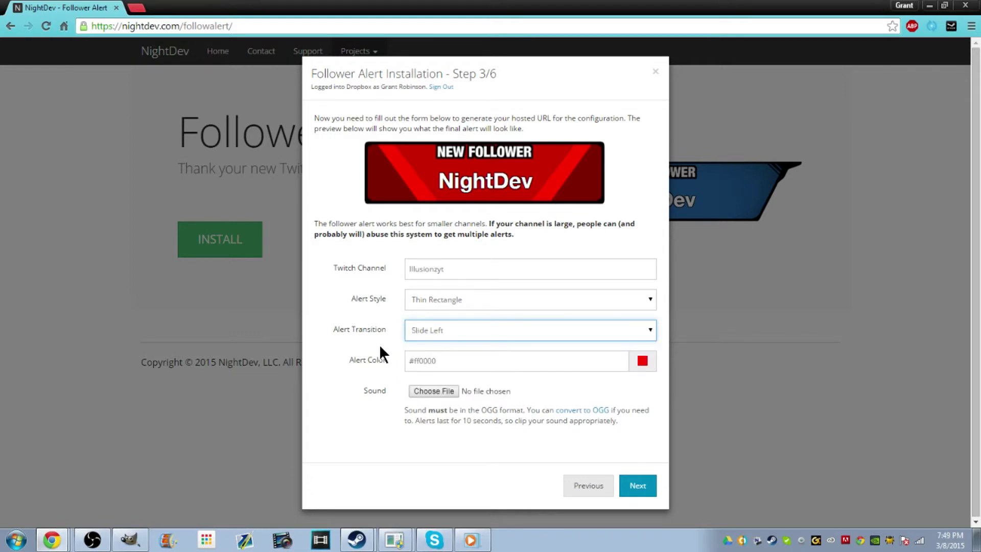
pyautogui.click(632, 363)
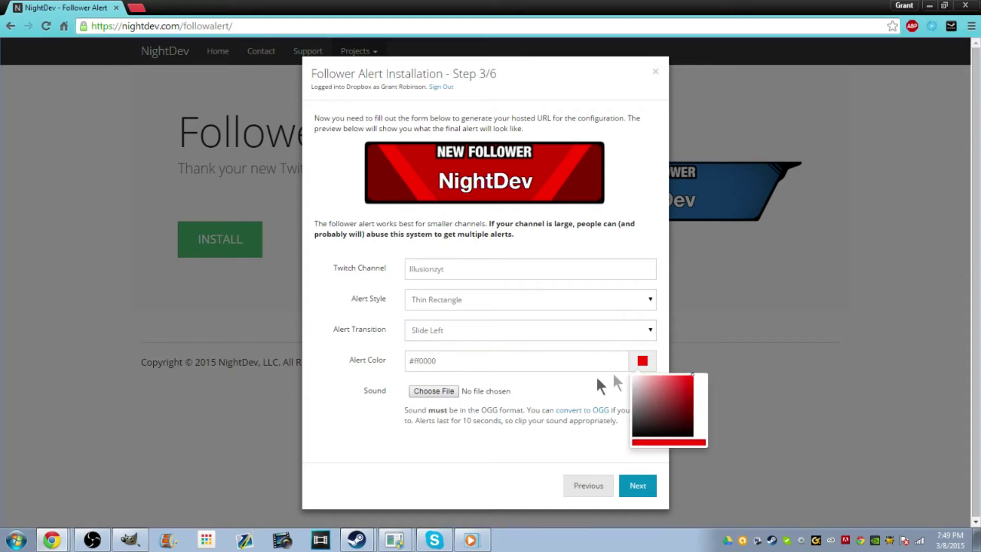
pyautogui.moveTo(700, 424); pyautogui.dragTo(704, 376)
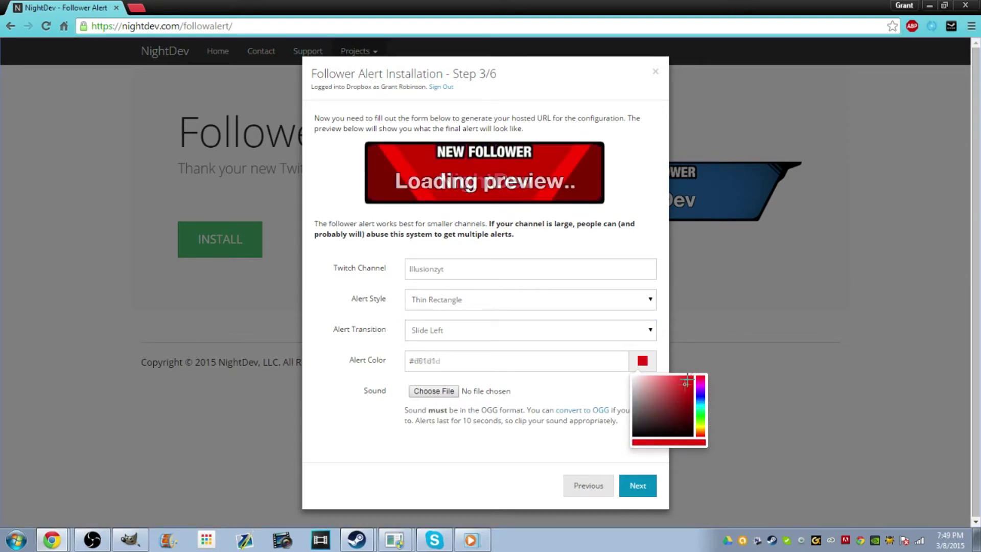
pyautogui.click(667, 352)
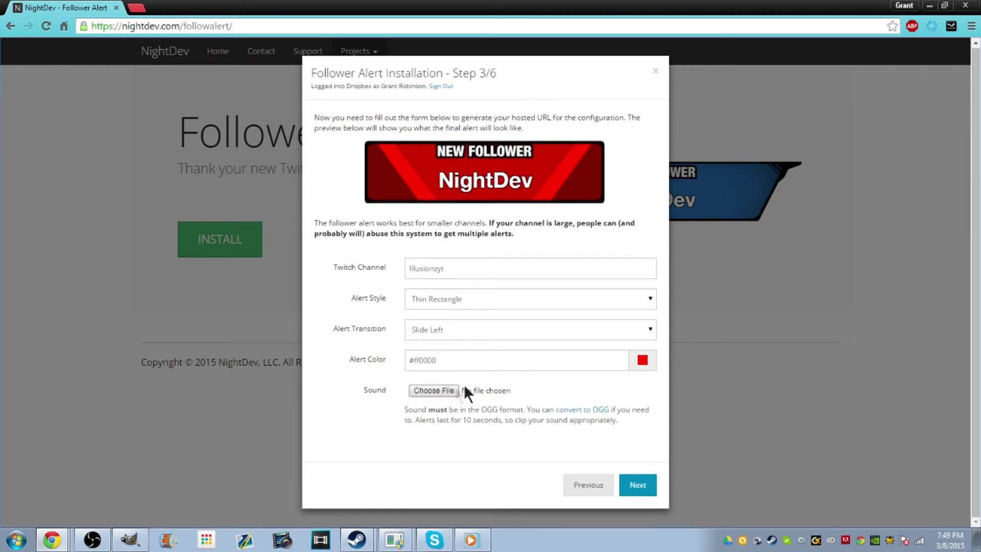
# Review the OGG sound format note and continue without a sound file to generate the hosted alert URL
pyautogui.moveTo(403, 408); pyautogui.dragTo(525, 411)
pyautogui.click(511, 415)
pyautogui.moveTo(541, 409); pyautogui.dragTo(619, 405)
pyautogui.click(609, 457)
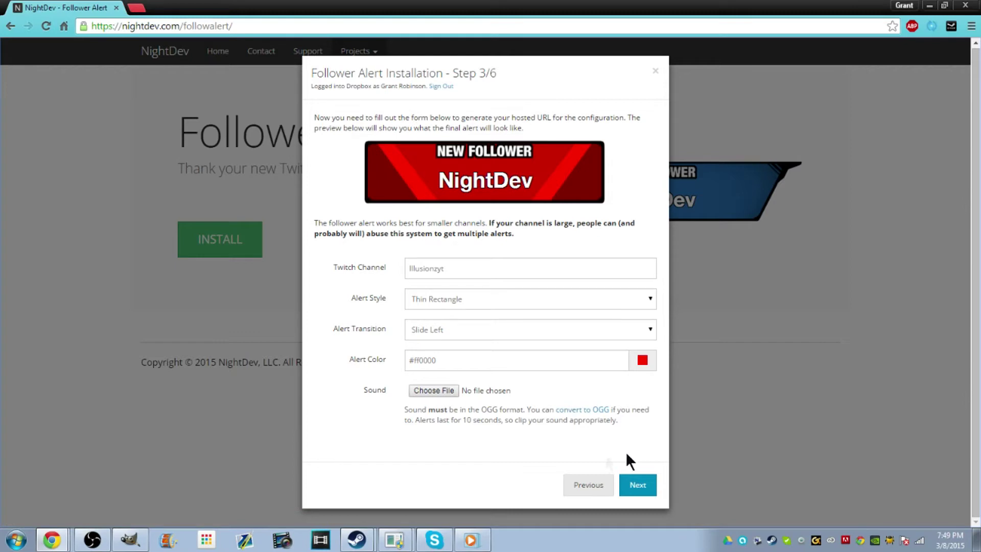
pyautogui.click(636, 488)
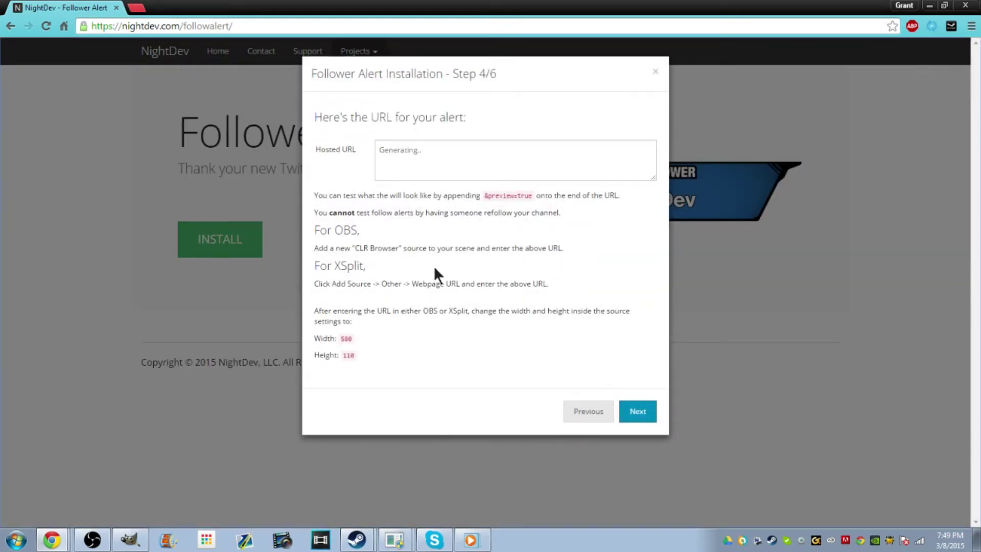
# Select the entire hosted alert URL and close the installation dialog
pyautogui.scroll(-1, 540, 160)
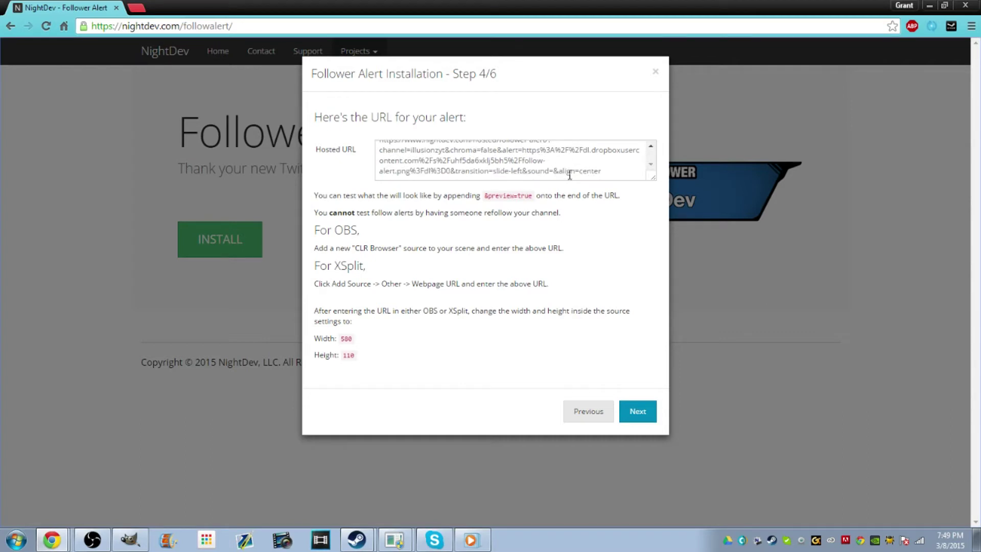
pyautogui.click(621, 175)
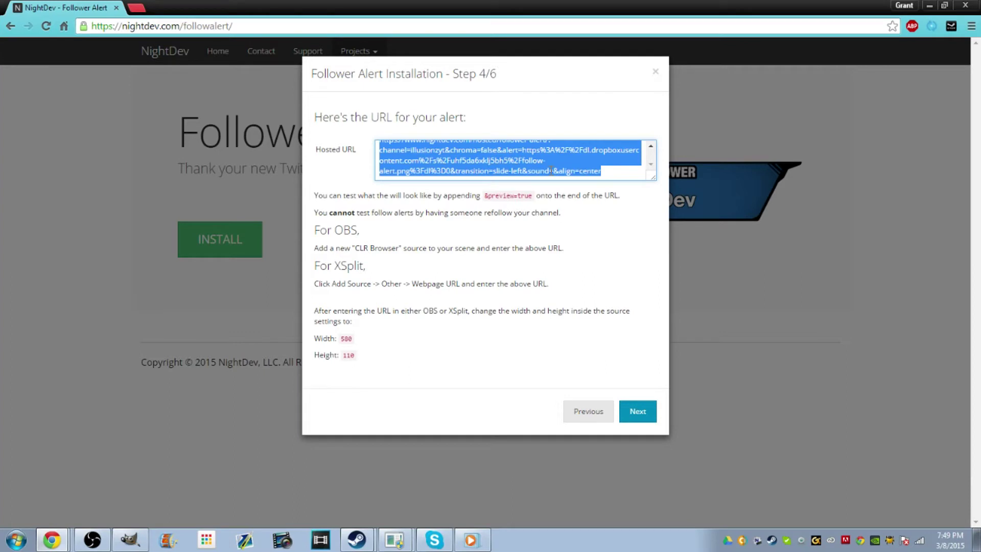
pyautogui.click(272, 278)
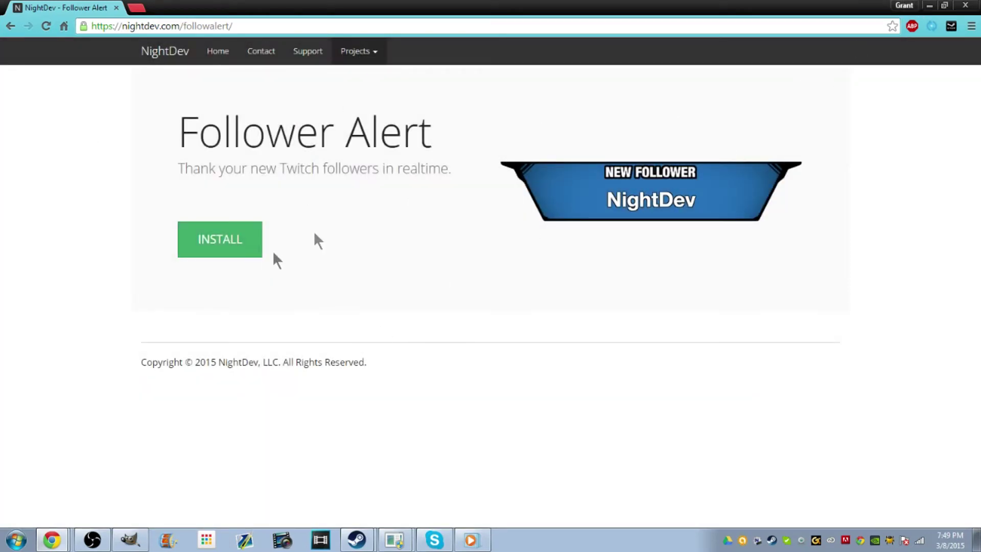
pyautogui.click(50, 538)
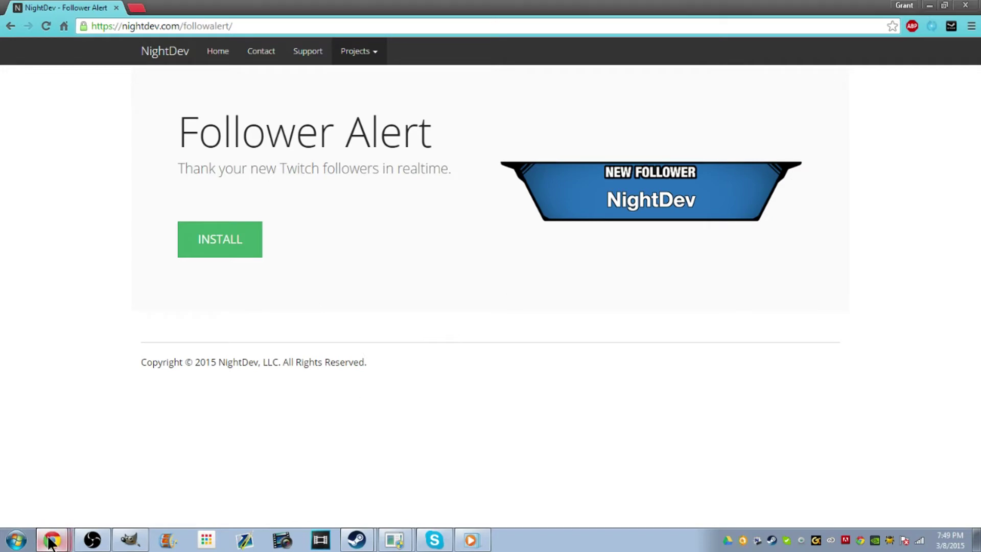
# Put the browser away and switch to Open Broadcaster Software
pyautogui.click(70, 363)
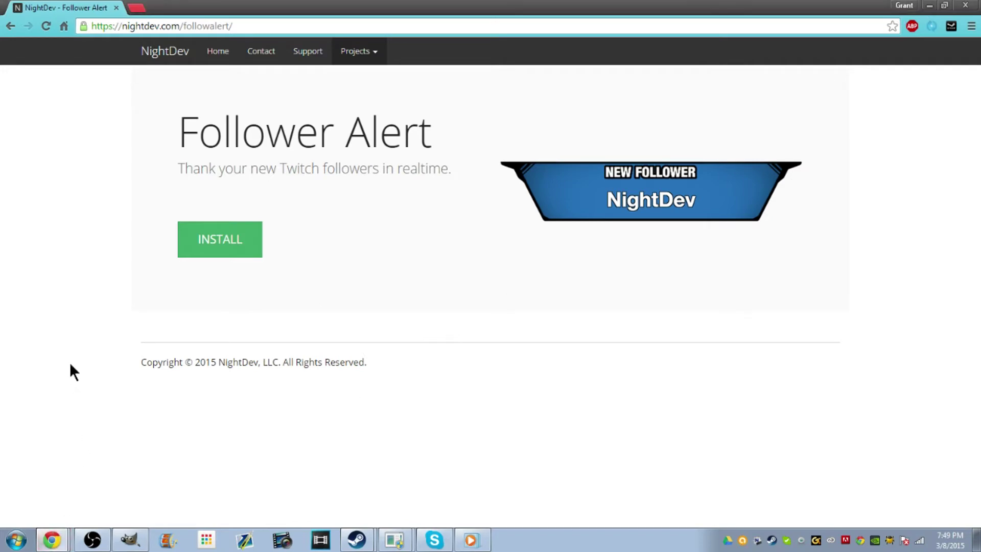
pyautogui.click(50, 540)
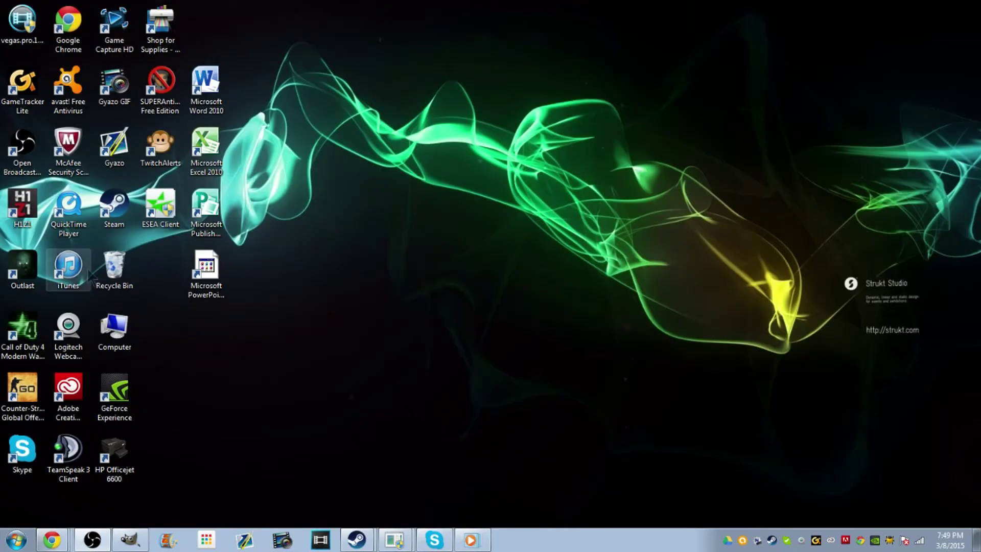
pyautogui.moveTo(0, 140); pyautogui.dragTo(469, 99)
pyautogui.click(635, 103)
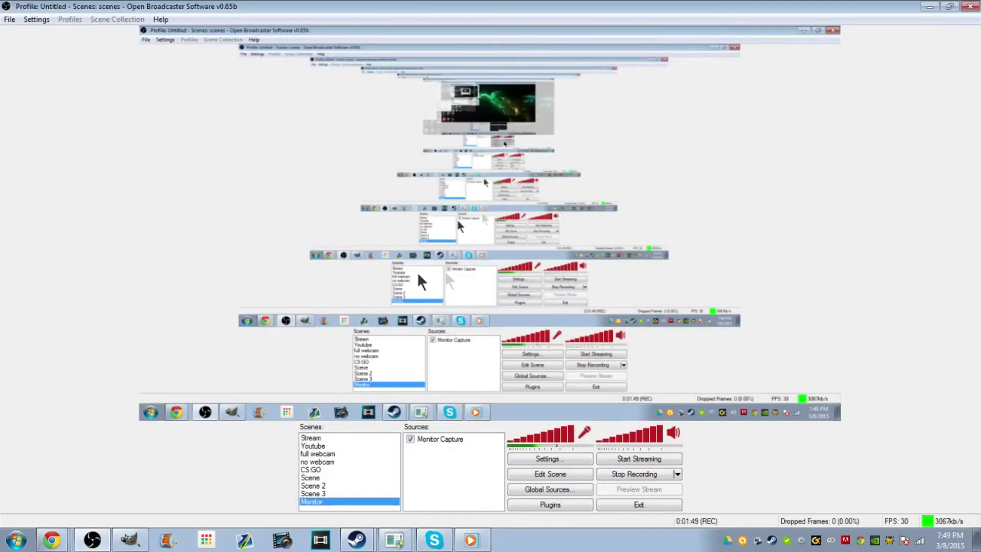
# Add a CLR Browser source named "Follower alert" to the Monitor scene
pyautogui.rightClick(449, 458)
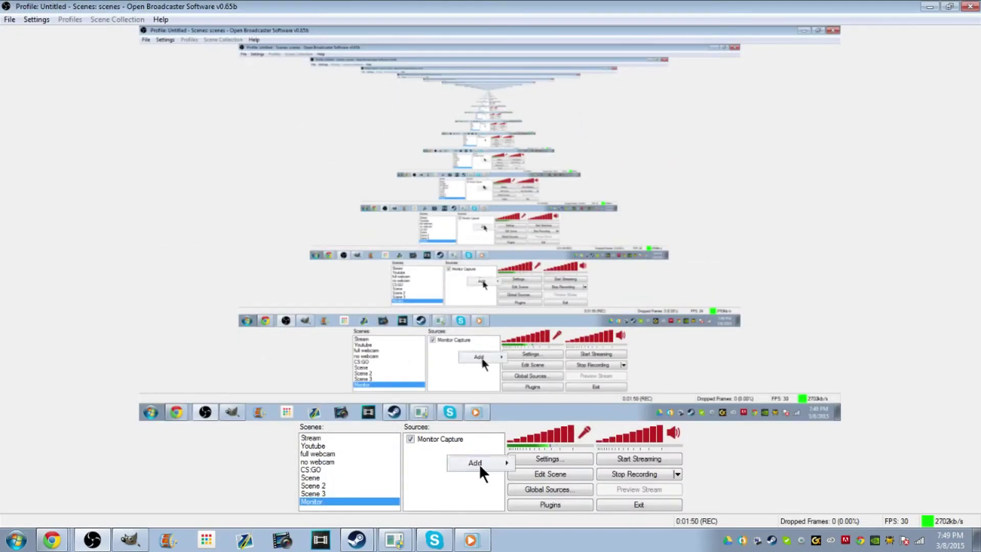
pyautogui.moveTo(479, 463)
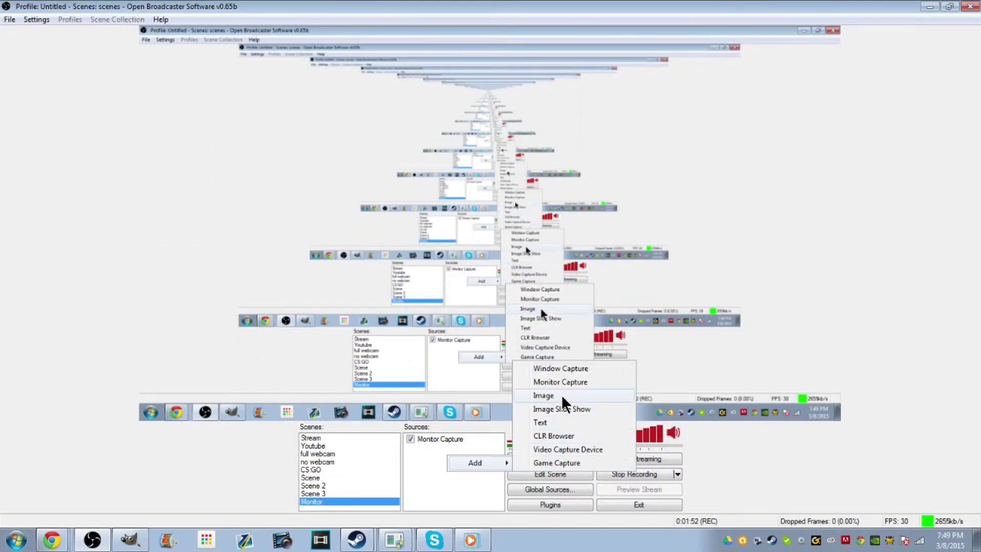
pyautogui.click(566, 439)
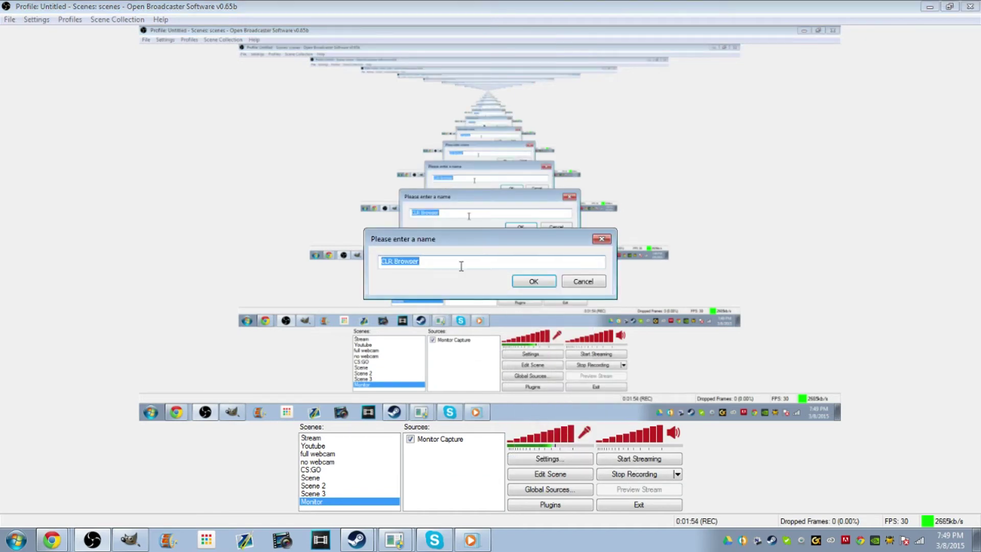
pyautogui.press('BackSpace')
pyautogui.write('Followere')
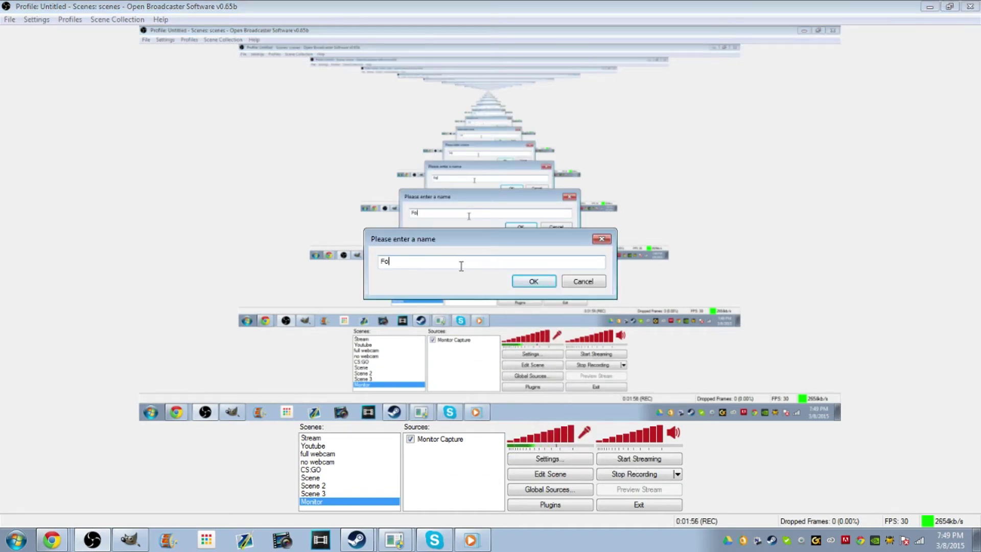
pyautogui.press('BackSpace')
pyautogui.press('BackSpace')
pyautogui.write('alert')
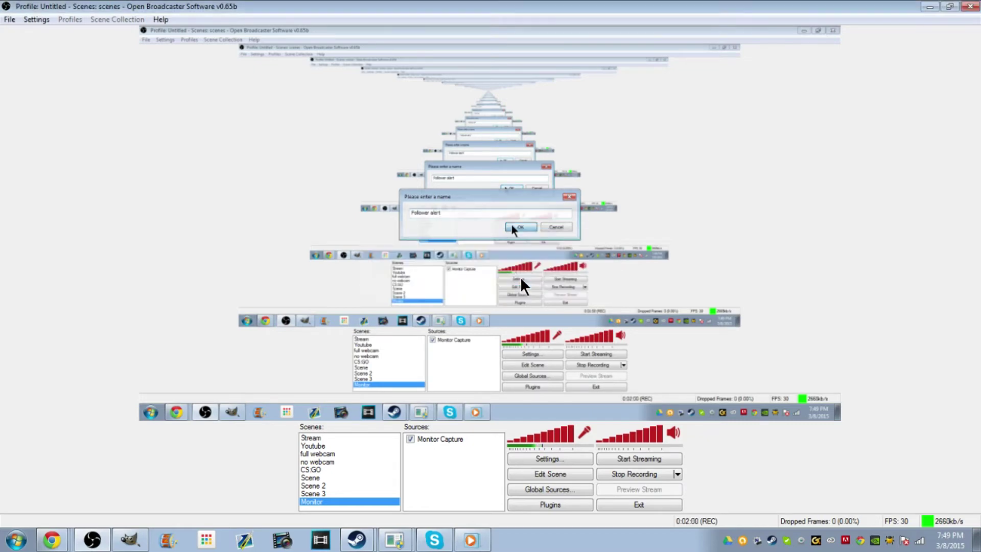
pyautogui.click(520, 277)
# Replace the CLR Browser source's URL with the copied NightDev hosted alert URL and accept the configuration
pyautogui.moveTo(386, 193); pyautogui.dragTo(257, 192)
pyautogui.hotkey('ctrl', 'v')
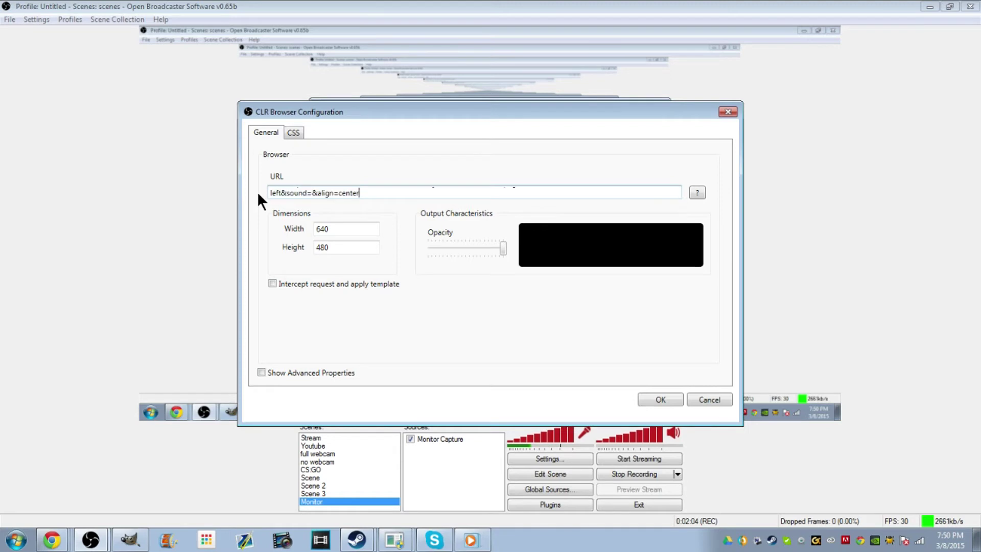
pyautogui.press('Home')
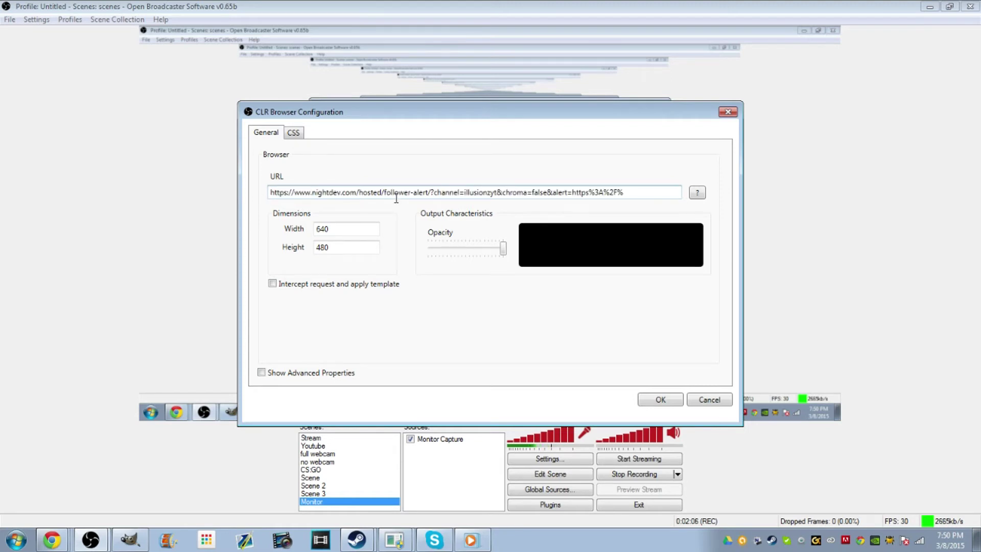
pyautogui.click(659, 398)
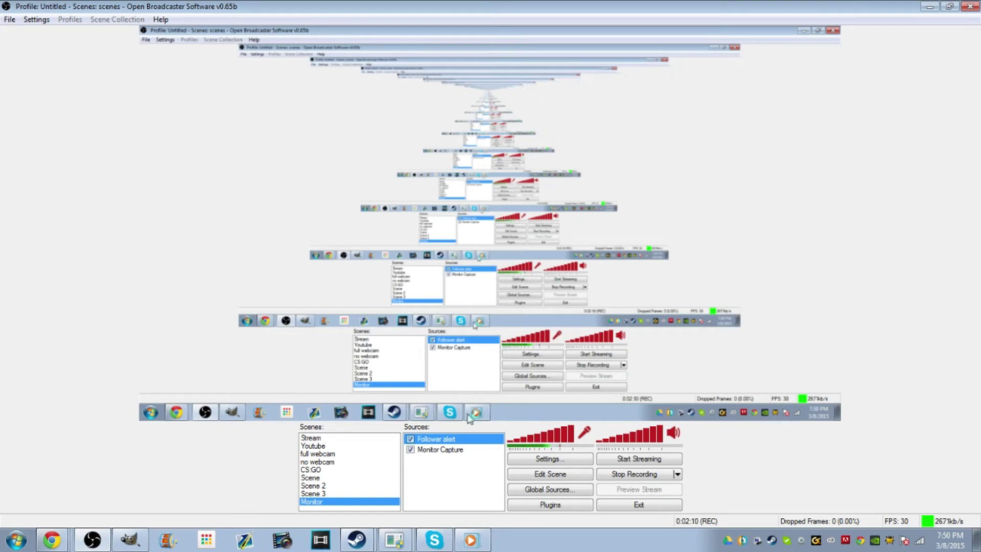
# Append "&preview=true" to the end of the Follower alert source's URL and accept the configuration
pyautogui.rightClick(442, 440)
pyautogui.click(459, 434)
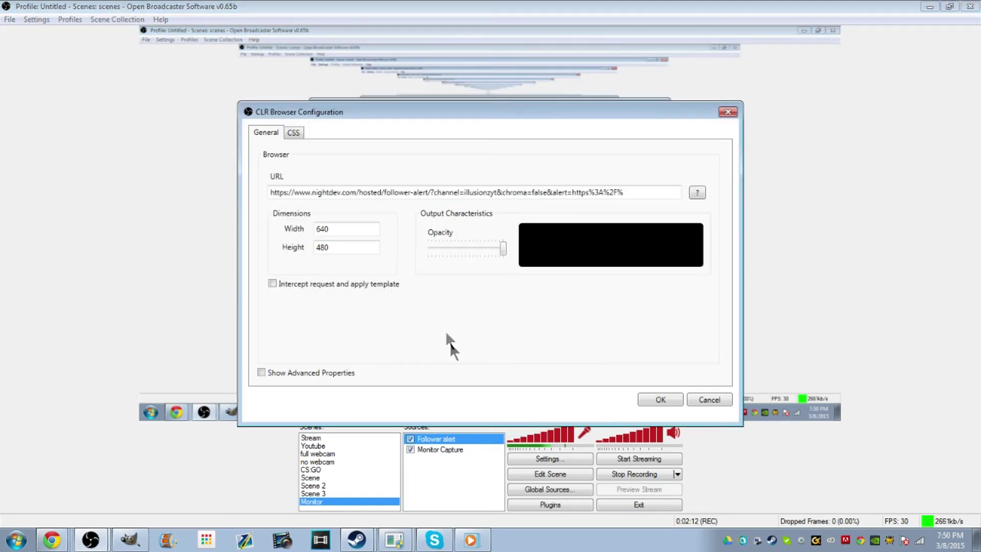
pyautogui.click(645, 191)
pyautogui.press('Down')
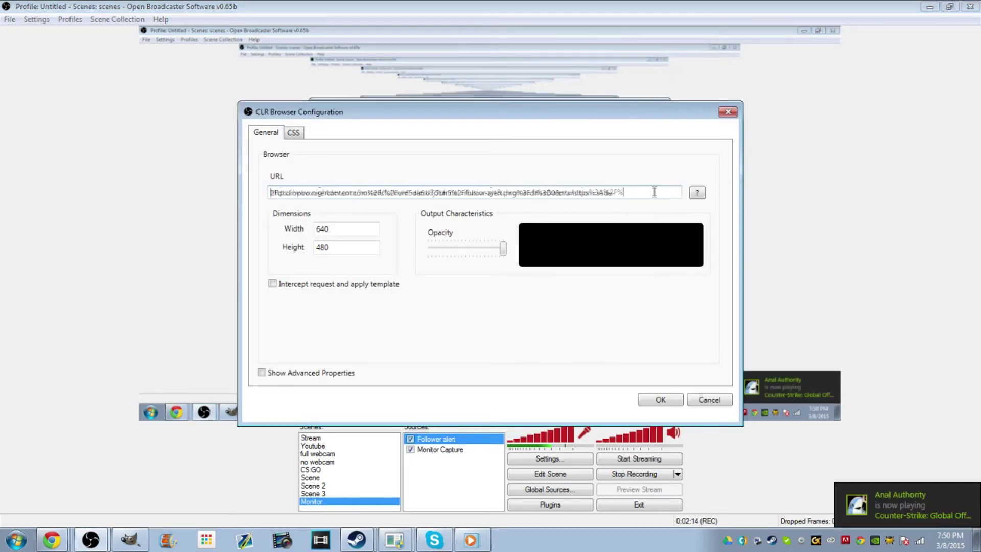
pyautogui.click(655, 192)
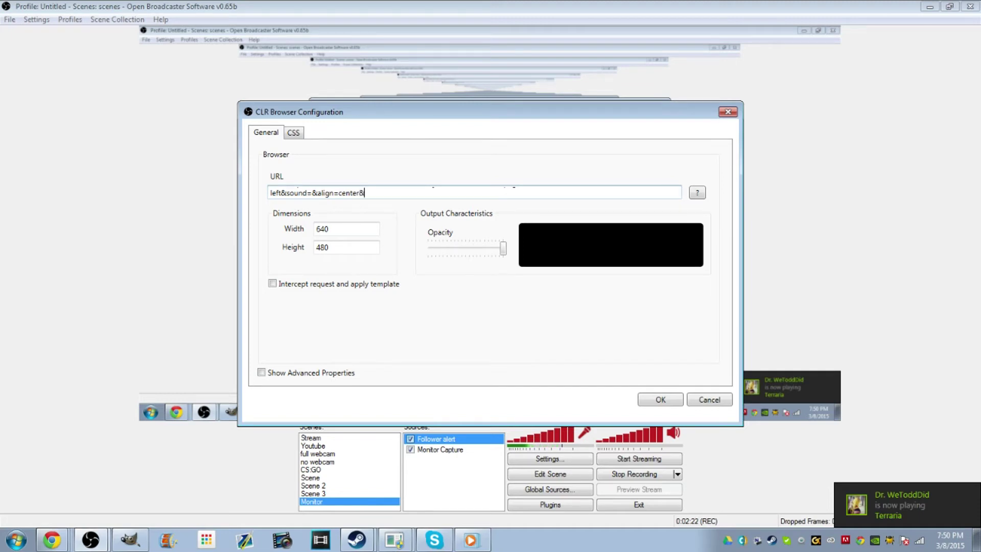
pyautogui.write('view=true')
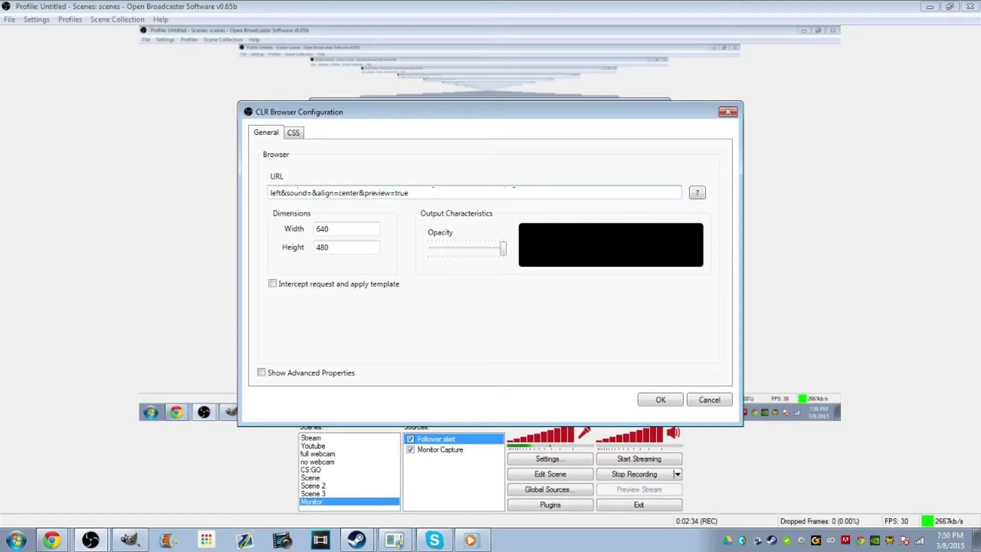
pyautogui.click(659, 401)
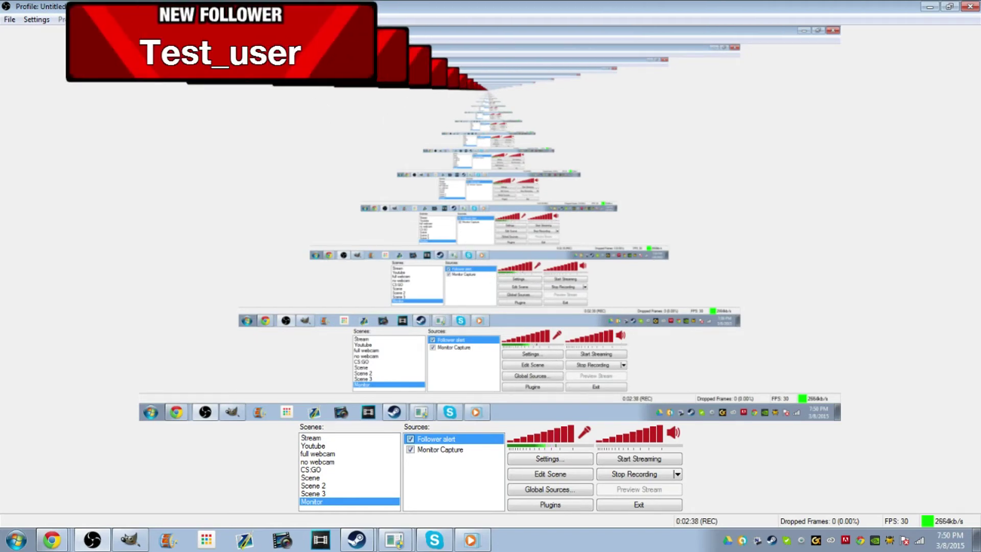
# Enable scene editing and move the follower alert to the bottom centre of the preview
pyautogui.click(549, 474)
pyautogui.moveTo(395, 99); pyautogui.dragTo(568, 406)
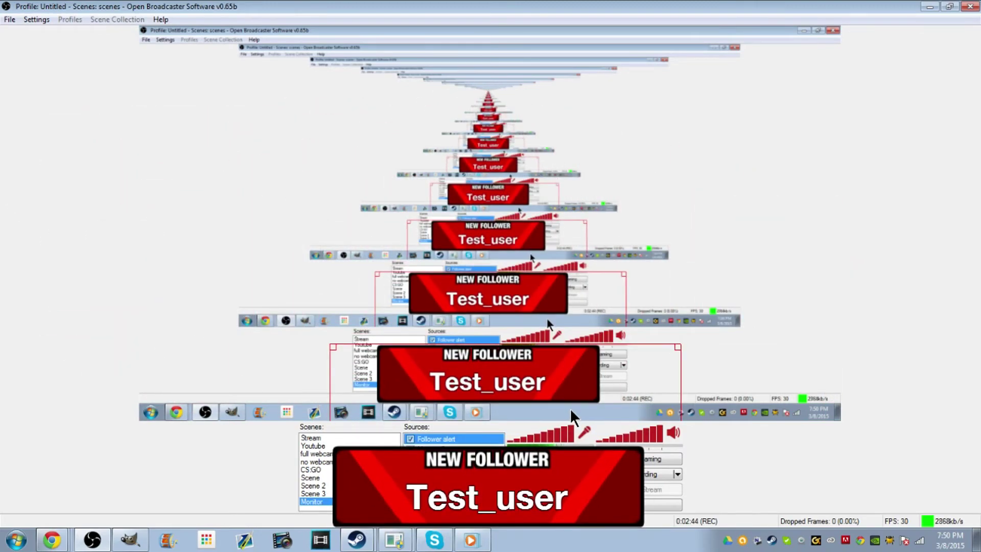
pyautogui.click(737, 353)
pyautogui.click(903, 392)
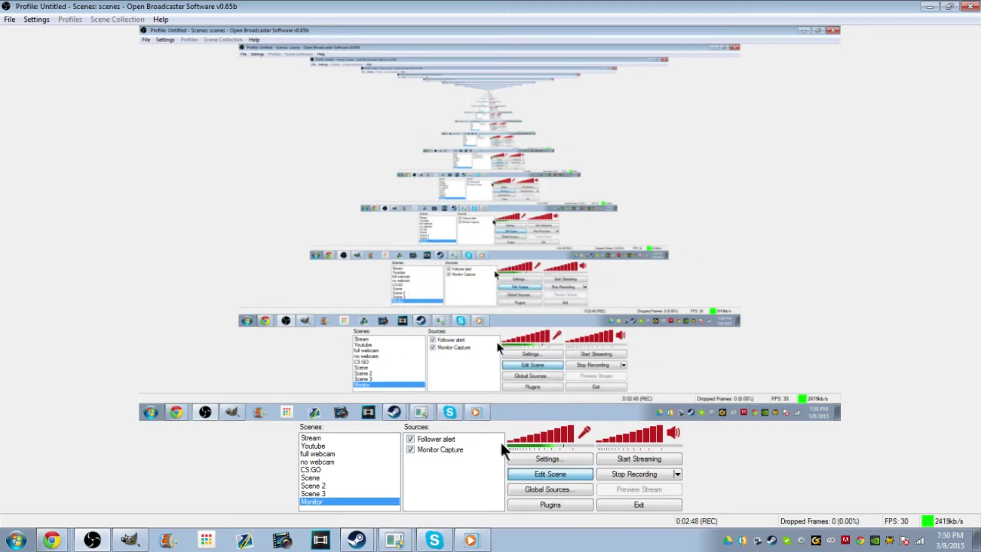
# Switch to Chrome, search for "twitch alerts" in a new tab and open the TwitchAlerts website
pyautogui.click(930, 6)
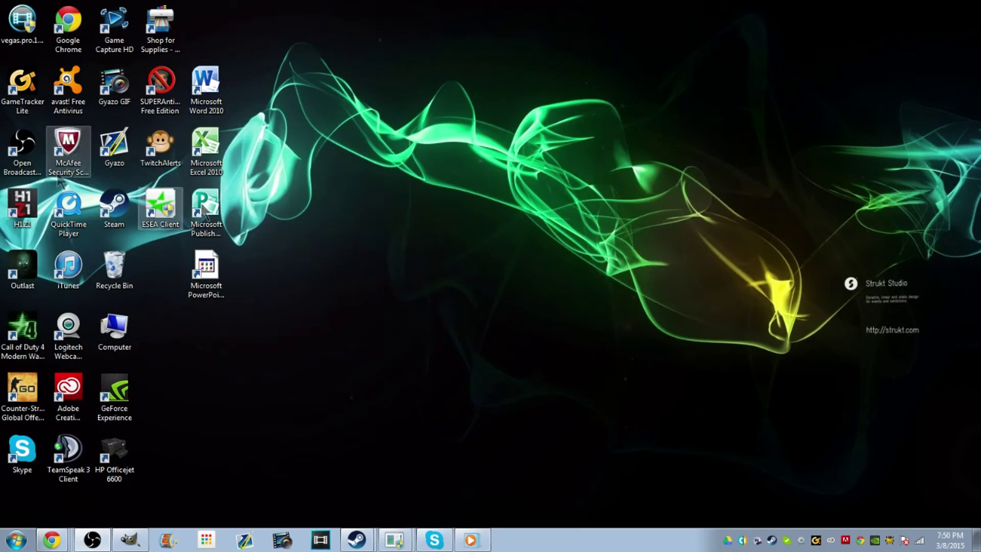
pyautogui.click(52, 540)
pyautogui.click(146, 11)
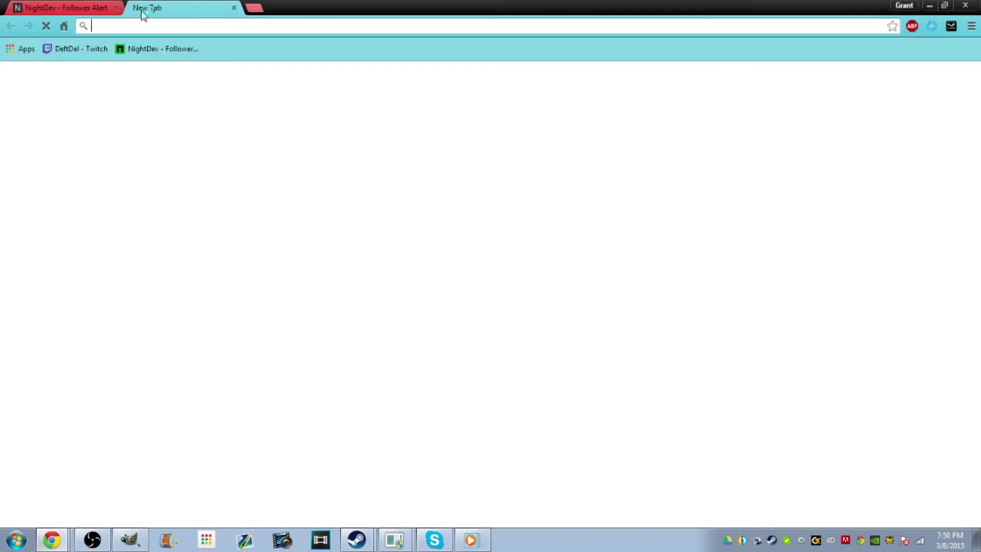
pyautogui.write('twitch alerts')
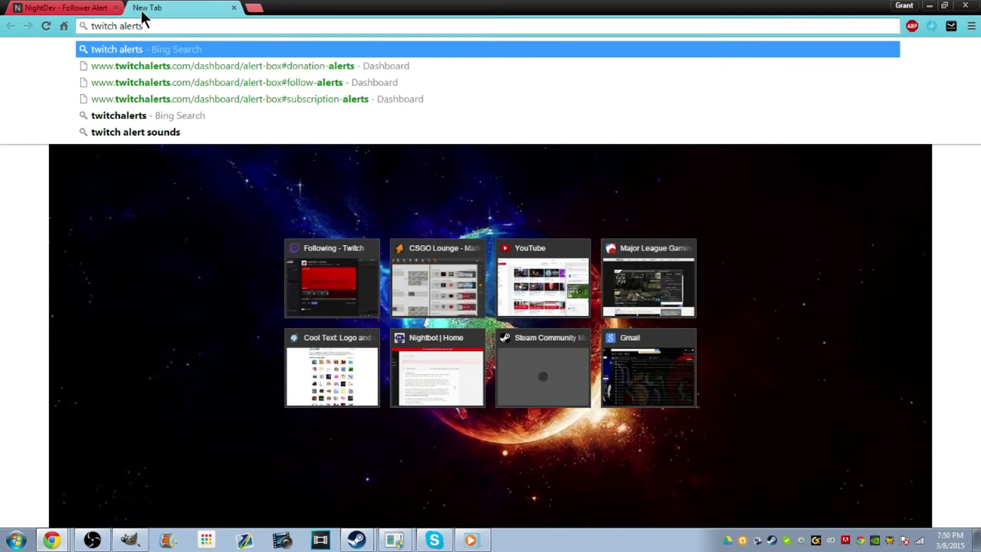
pyautogui.press('Return')
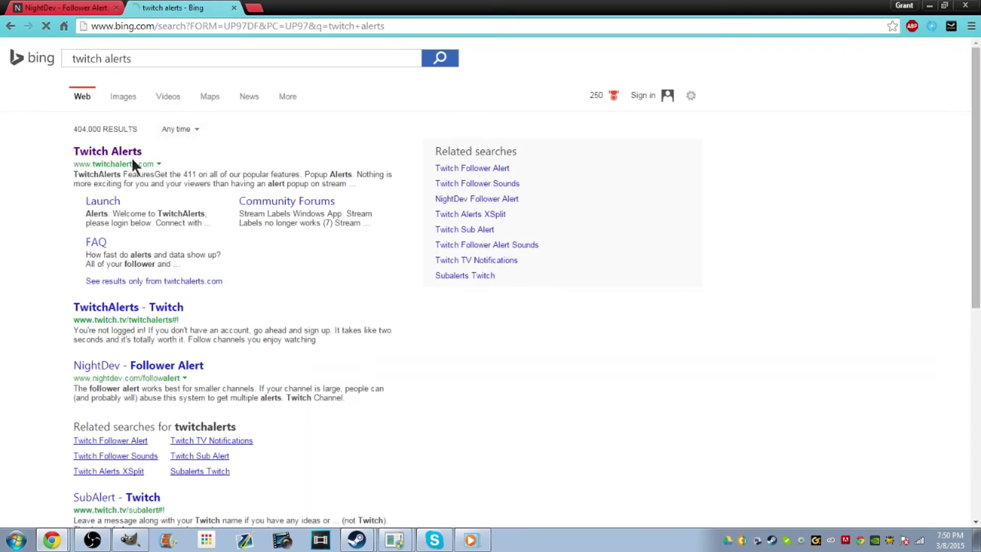
pyautogui.click(131, 155)
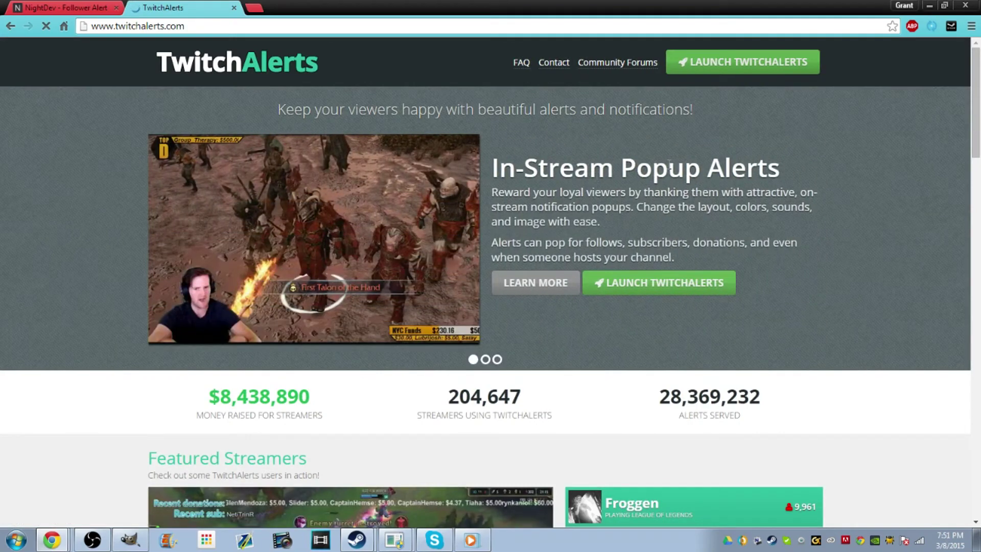
# Launch the TwitchAlerts dashboard by connecting with Twitch and open its Stream Labels page
pyautogui.click(720, 61)
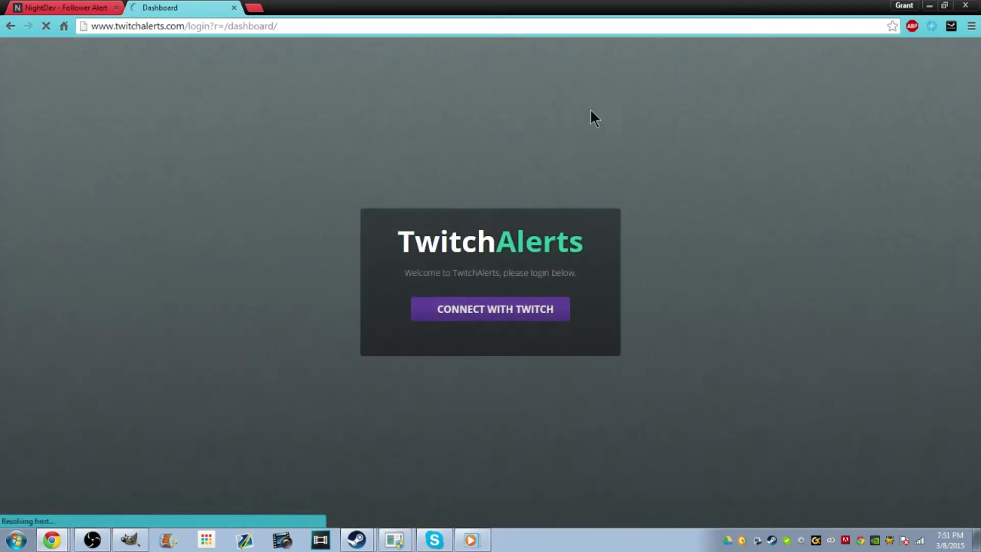
pyautogui.click(468, 309)
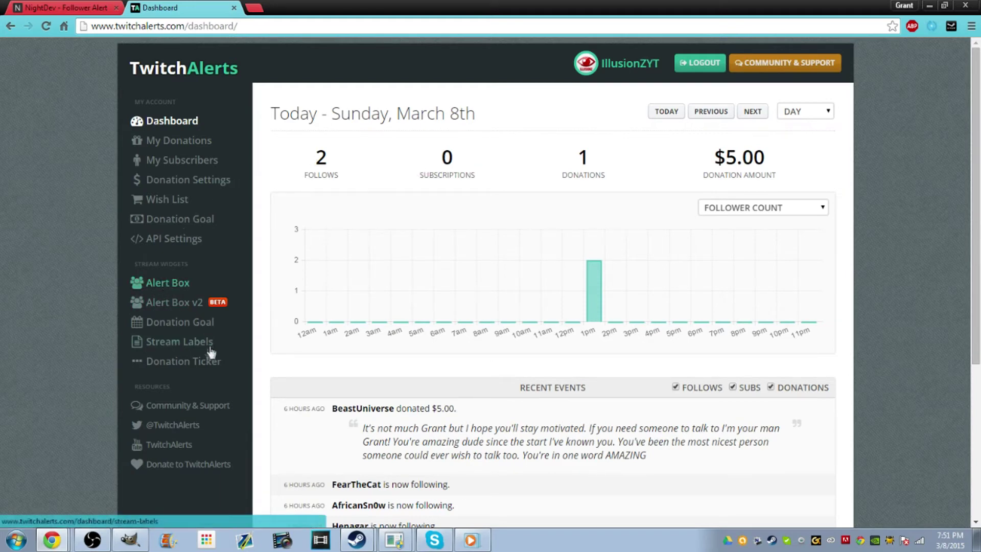
pyautogui.click(179, 348)
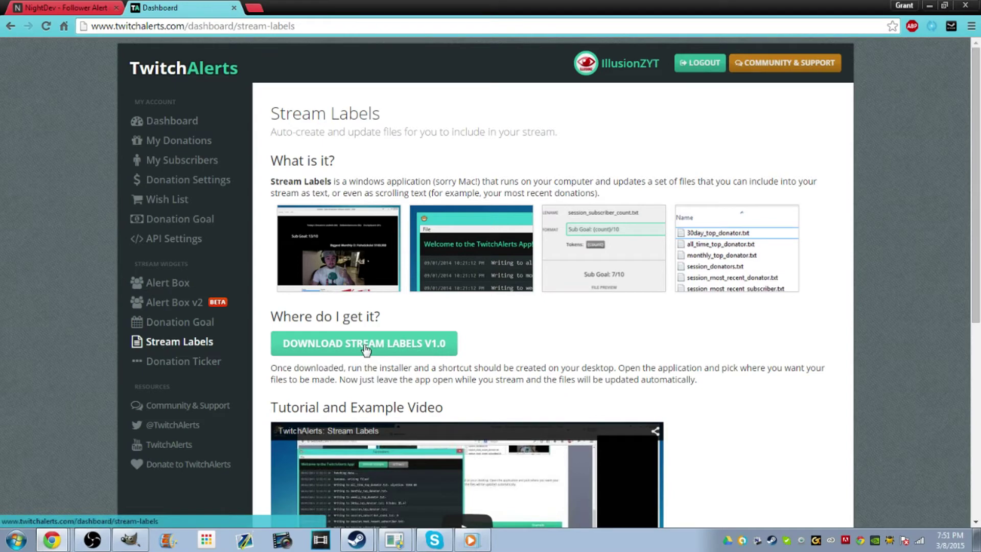
pyautogui.moveTo(429, 327); pyautogui.dragTo(435, 303)
pyautogui.click(466, 313)
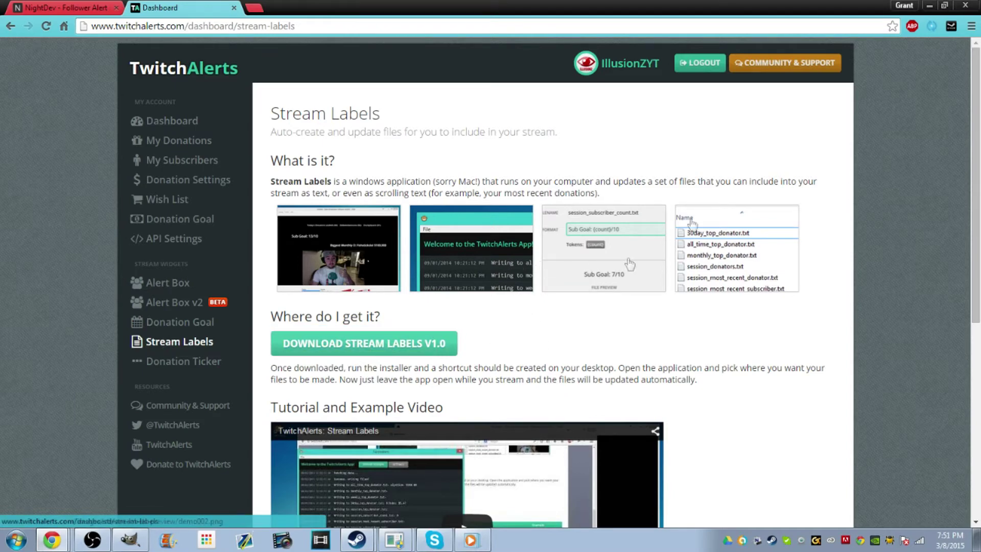
# Minimize Chrome and launch the TwitchAlerts desktop application
pyautogui.click(929, 5)
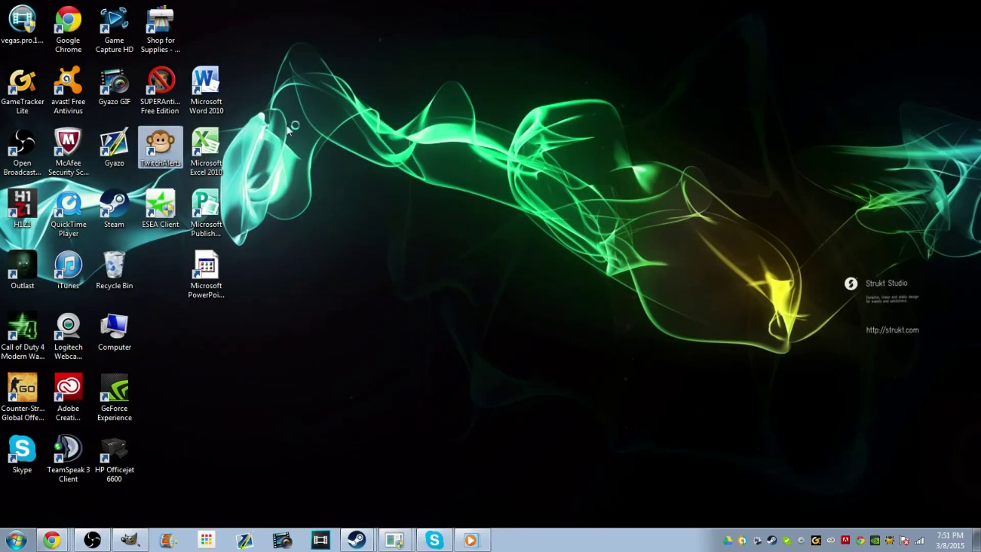
pyautogui.doubleClick(163, 144)
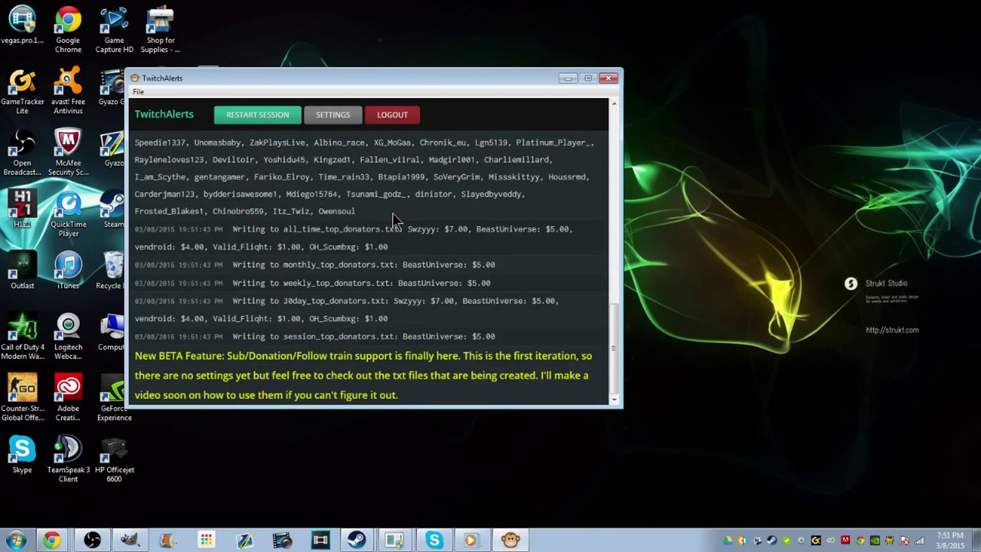
# Examine the TwitchAlerts log for the names of the label text files it writes
pyautogui.scroll(10, 394, 221)
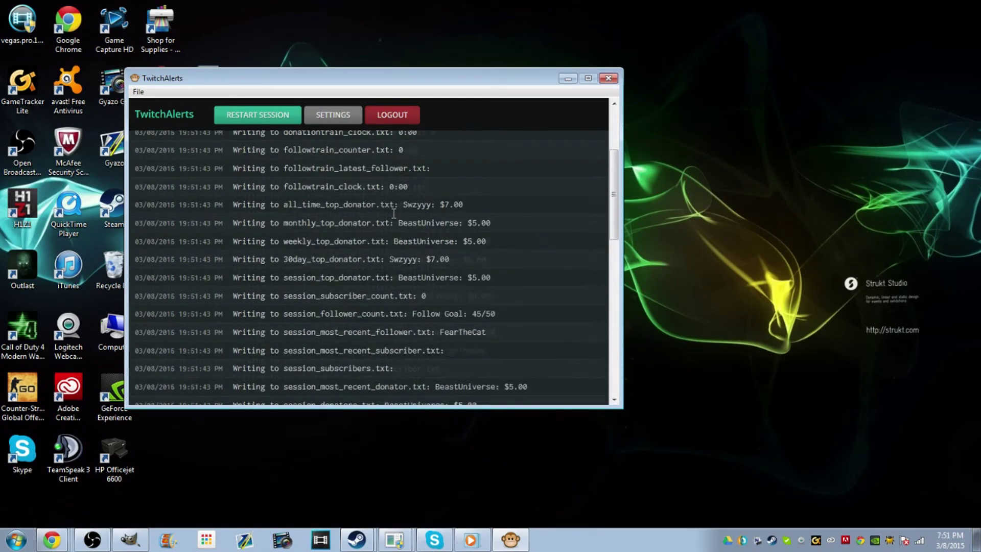
pyautogui.scroll(2, 393, 213)
pyautogui.moveTo(386, 271); pyautogui.dragTo(285, 272)
pyautogui.click(384, 271)
pyautogui.click(359, 253)
pyautogui.moveTo(407, 254); pyautogui.dragTo(284, 236)
pyautogui.moveTo(370, 235); pyautogui.dragTo(284, 236)
pyautogui.click(377, 248)
pyautogui.click(365, 244)
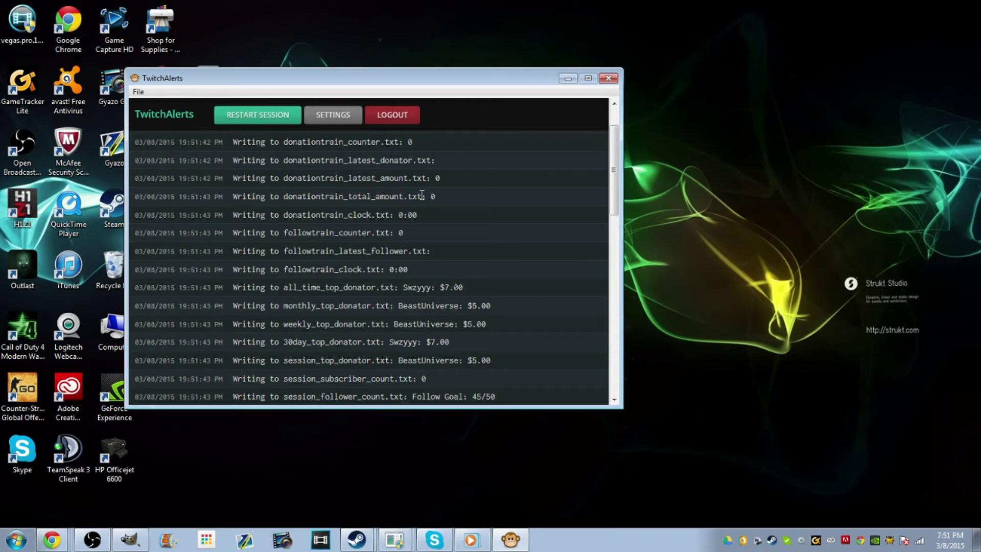
# Open the TwitchAlerts folder in the Documents library and browse its label text files
pyautogui.click(16, 539)
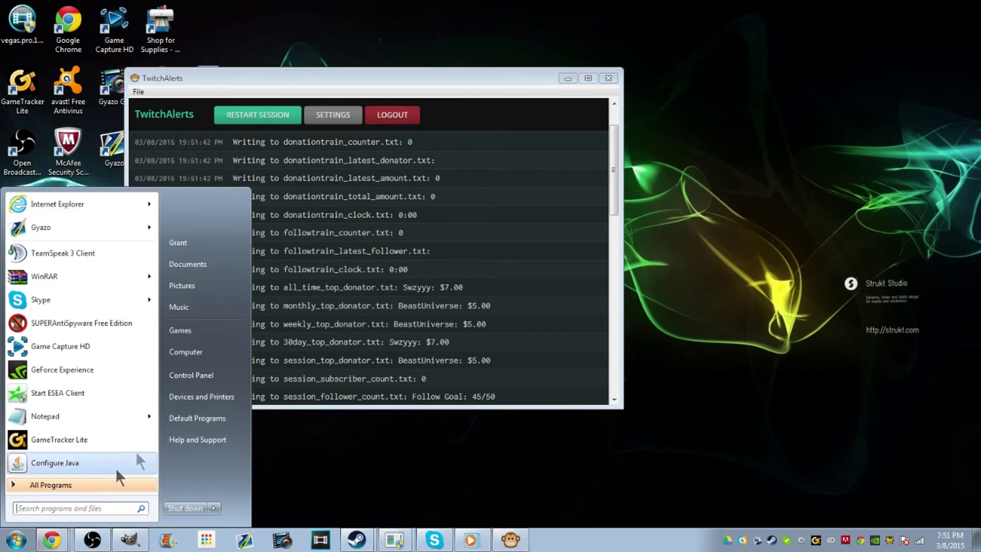
pyautogui.click(189, 351)
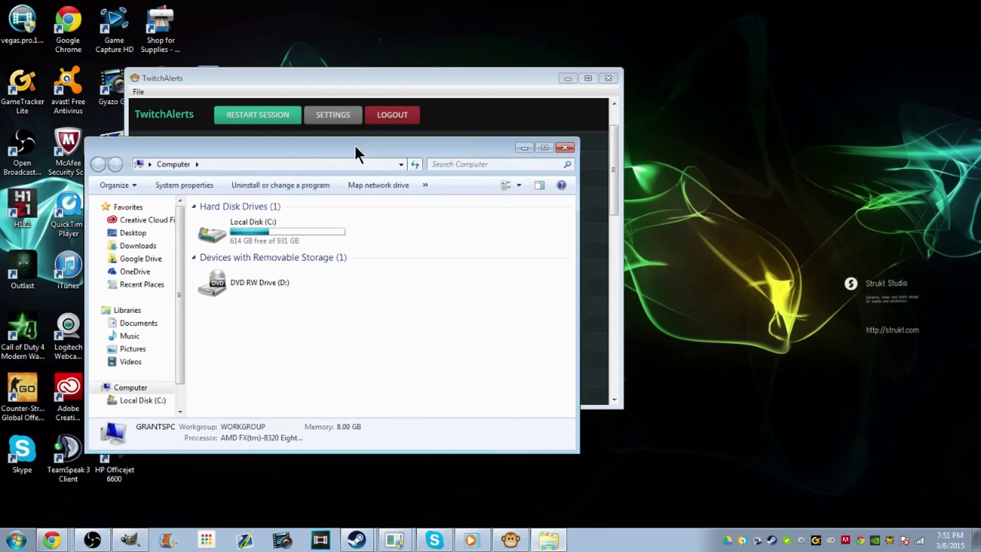
pyautogui.click(135, 323)
pyautogui.click(294, 331)
pyautogui.scroll(-1, 293, 327)
pyautogui.scroll(-2, 289, 331)
pyautogui.scroll(-1, 258, 404)
pyautogui.doubleClick(257, 386)
pyautogui.click(300, 332)
pyautogui.scroll(-4, 307, 324)
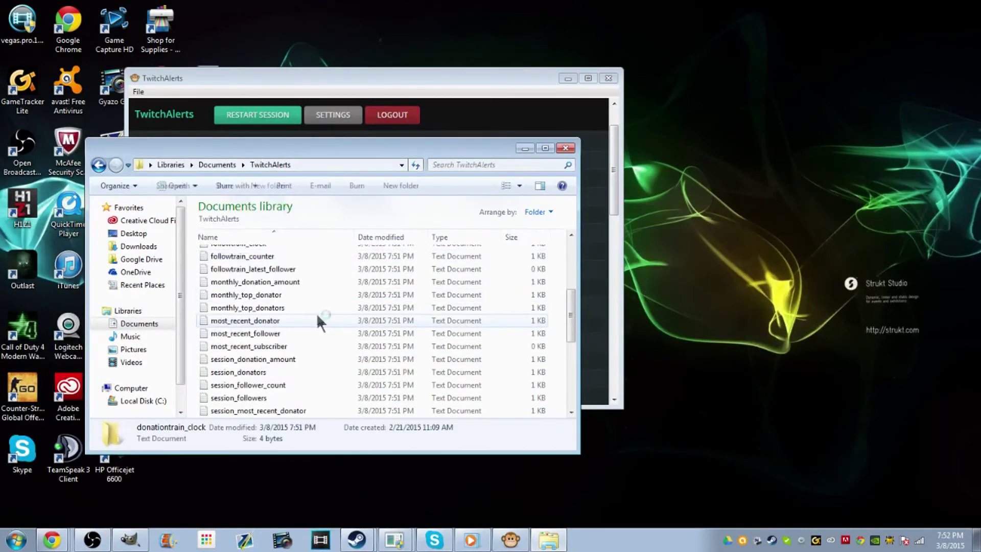
pyautogui.scroll(1, 317, 313)
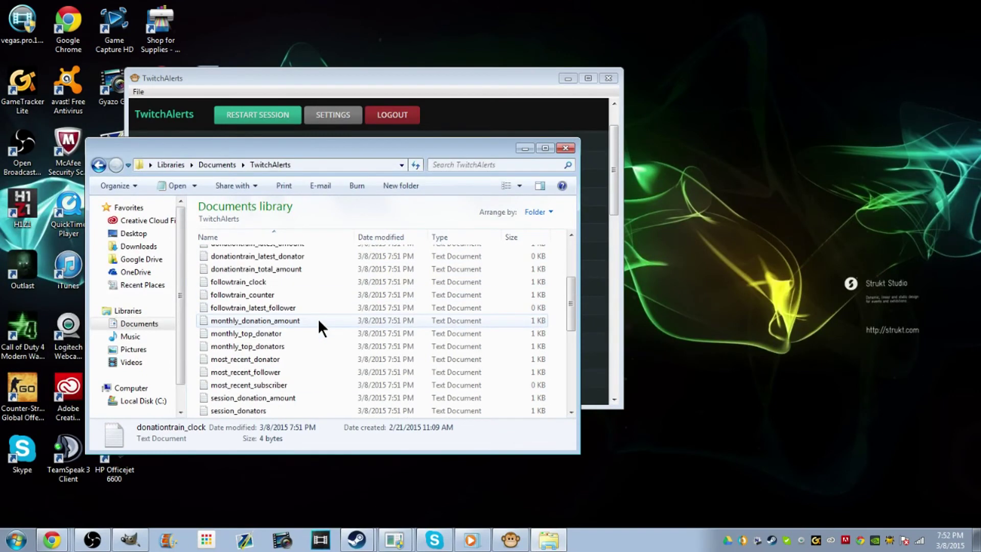
# Examine the followtrain_clock, followtrain_counter and followtrain_latest_follower text files in the TwitchAlerts folder
pyautogui.scroll(1, 318, 321)
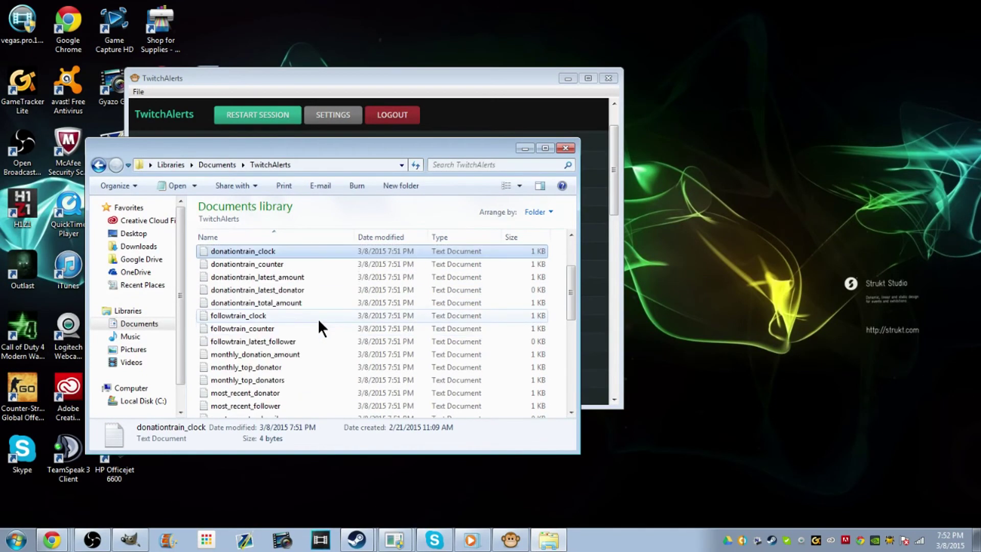
pyautogui.click(281, 317)
pyautogui.click(289, 331)
pyautogui.click(300, 344)
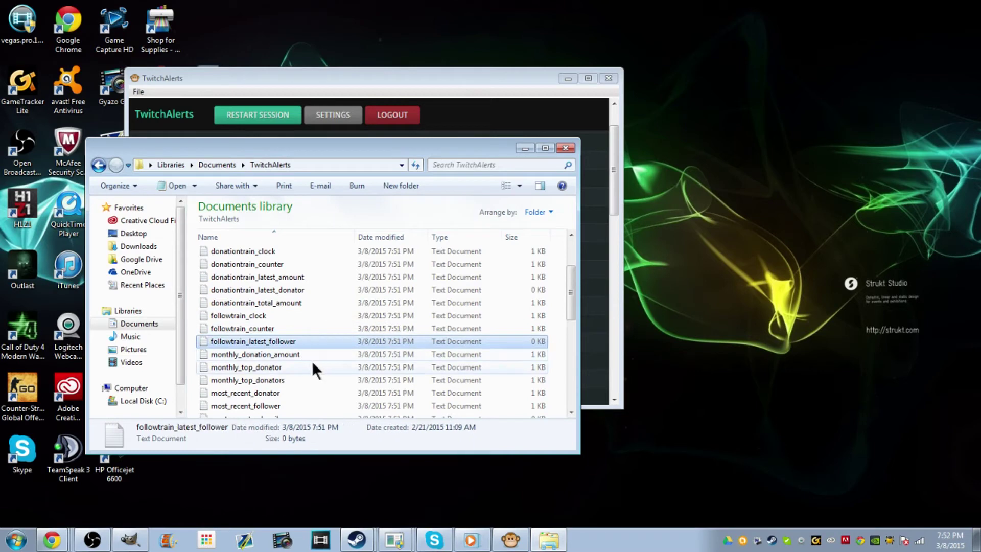
pyautogui.click(303, 358)
pyautogui.click(292, 341)
pyautogui.click(284, 329)
pyautogui.click(281, 315)
pyautogui.click(279, 329)
pyautogui.click(277, 339)
pyautogui.click(280, 328)
pyautogui.click(280, 316)
pyautogui.click(280, 329)
pyautogui.click(284, 341)
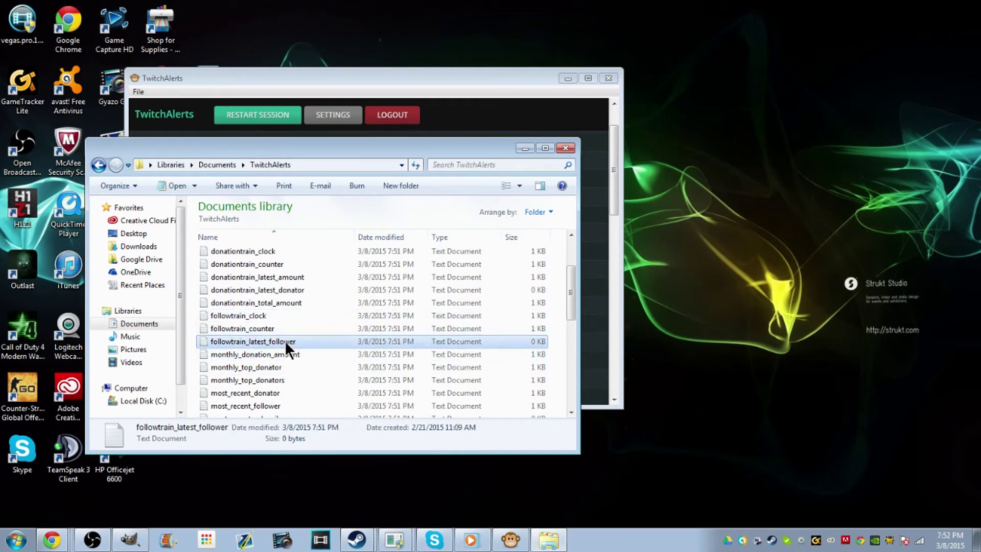
pyautogui.click(285, 328)
pyautogui.click(287, 338)
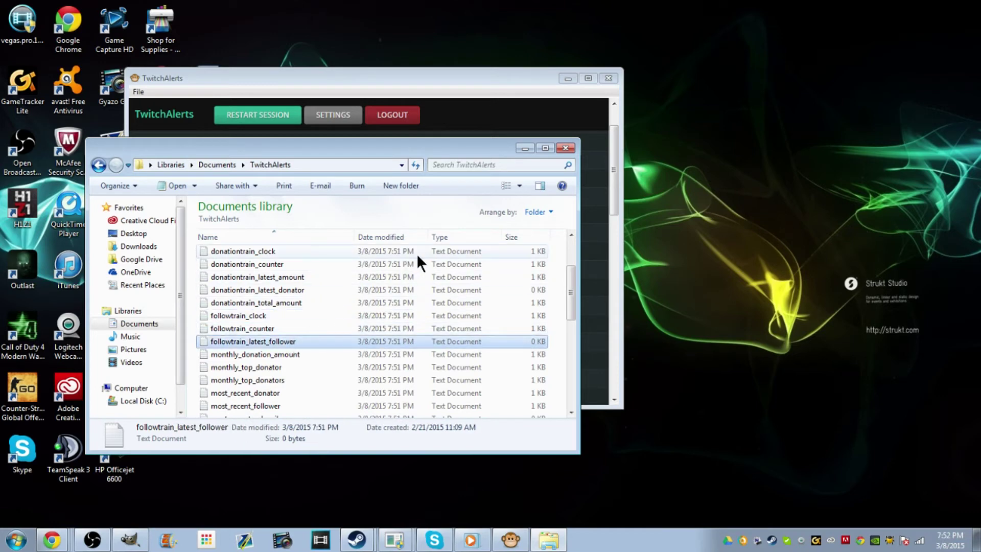
# Minimize the TwitchAlerts application and arrange the label files folder and the OBS window side by side
pyautogui.click(559, 72)
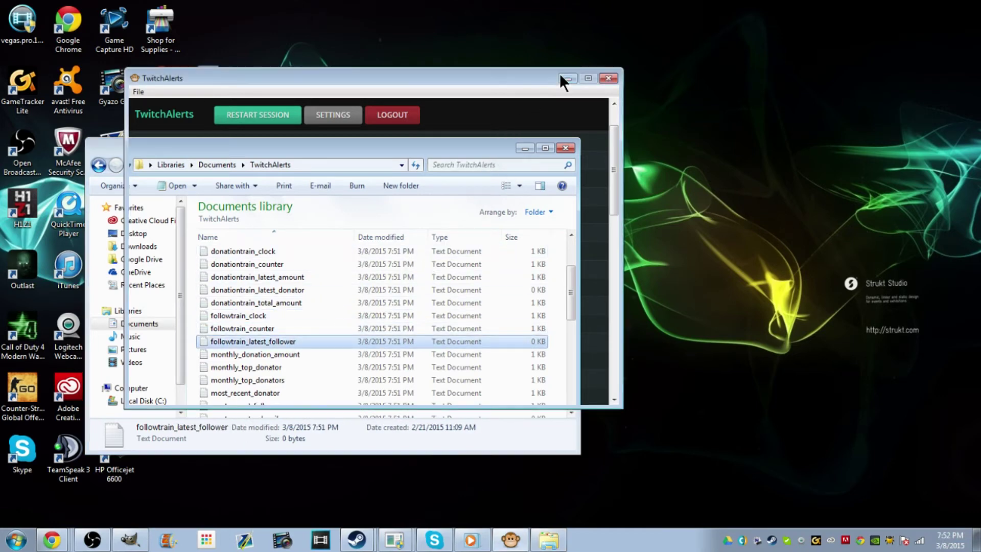
pyautogui.click(562, 77)
pyautogui.moveTo(284, 144); pyautogui.dragTo(210, 135)
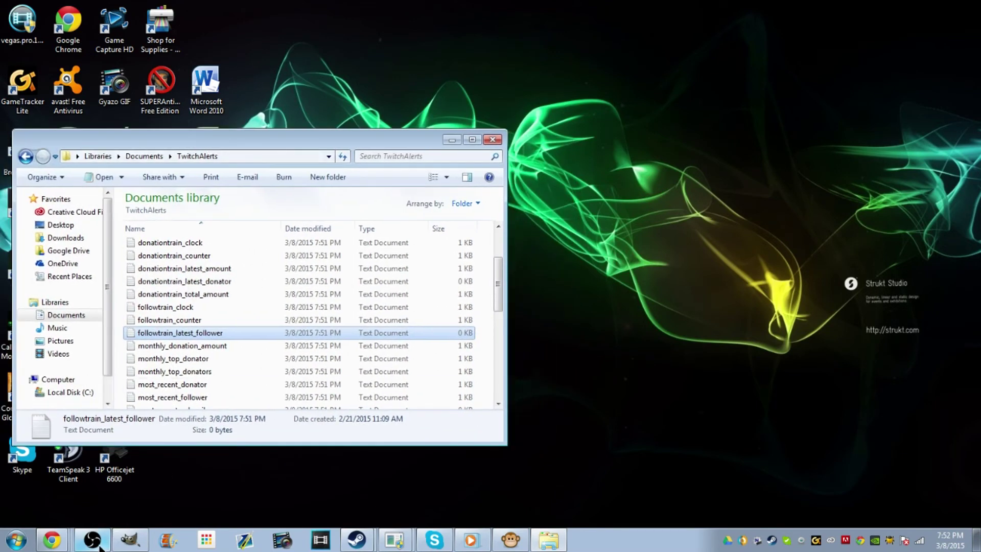
pyautogui.click(100, 546)
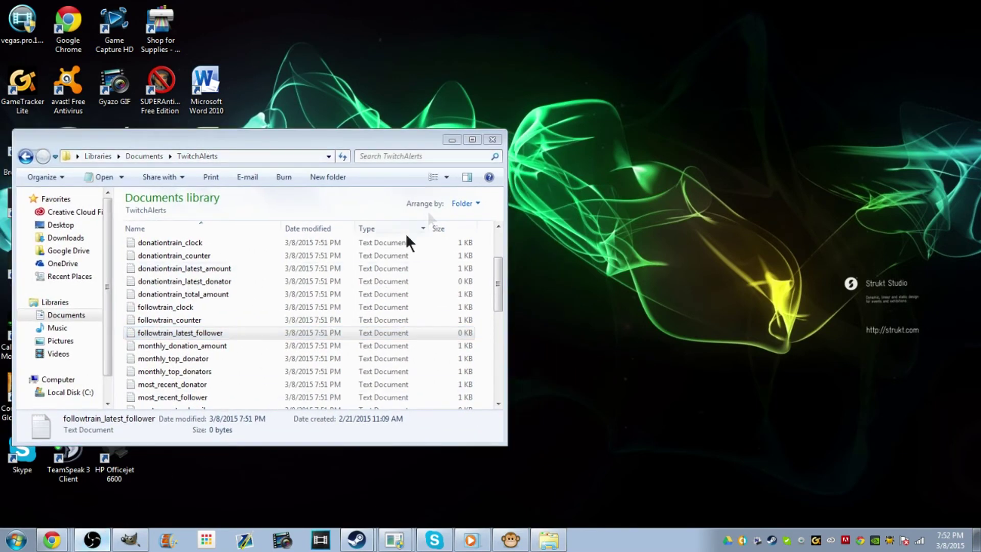
pyautogui.click(87, 534)
pyautogui.click(87, 536)
pyautogui.moveTo(0, 136); pyautogui.dragTo(731, 147)
# Add a text source named "Follow train counter" to the Monitor scene
pyautogui.rightClick(664, 380)
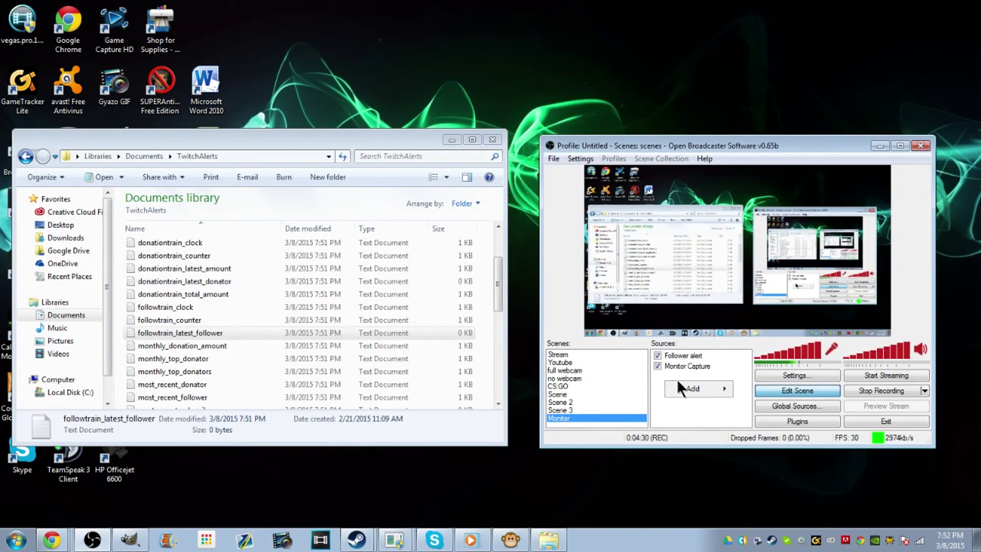
pyautogui.moveTo(695, 388)
pyautogui.click(765, 442)
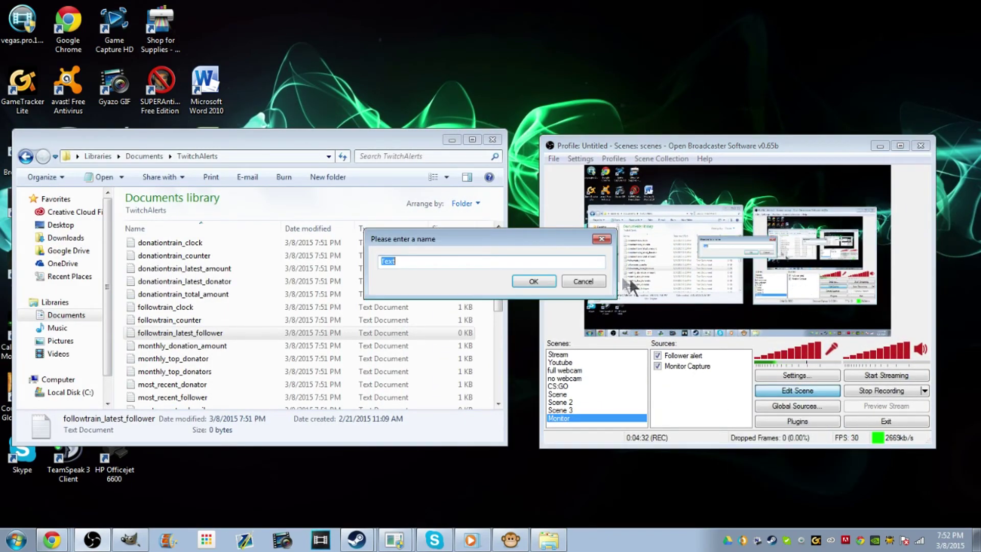
pyautogui.write('Foo')
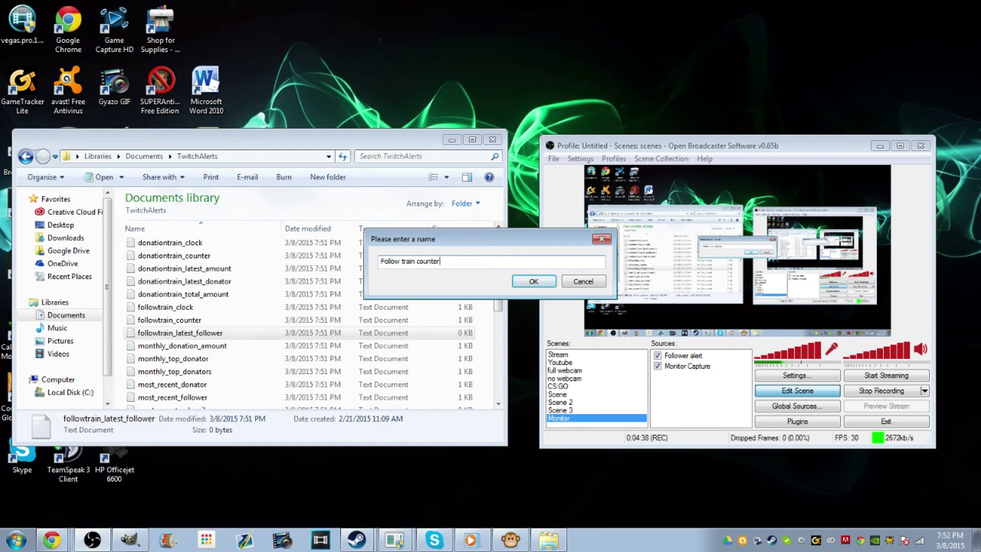
pyautogui.press('Return')
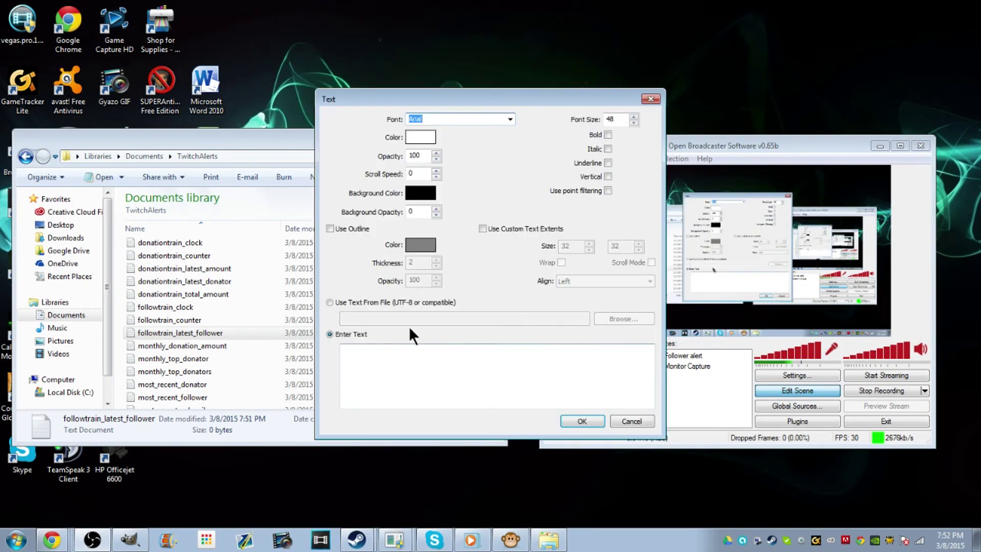
# Make the counter read its text from followtrain_counter.txt in Arial Black and place it near the scene's upper edge, right of centre
pyautogui.moveTo(451, 97); pyautogui.dragTo(407, 114)
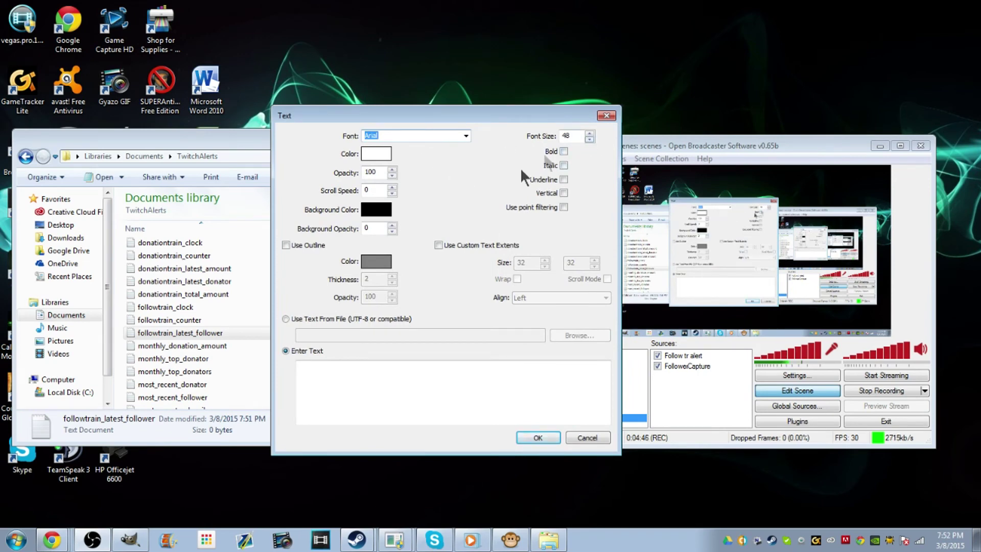
pyautogui.click(285, 319)
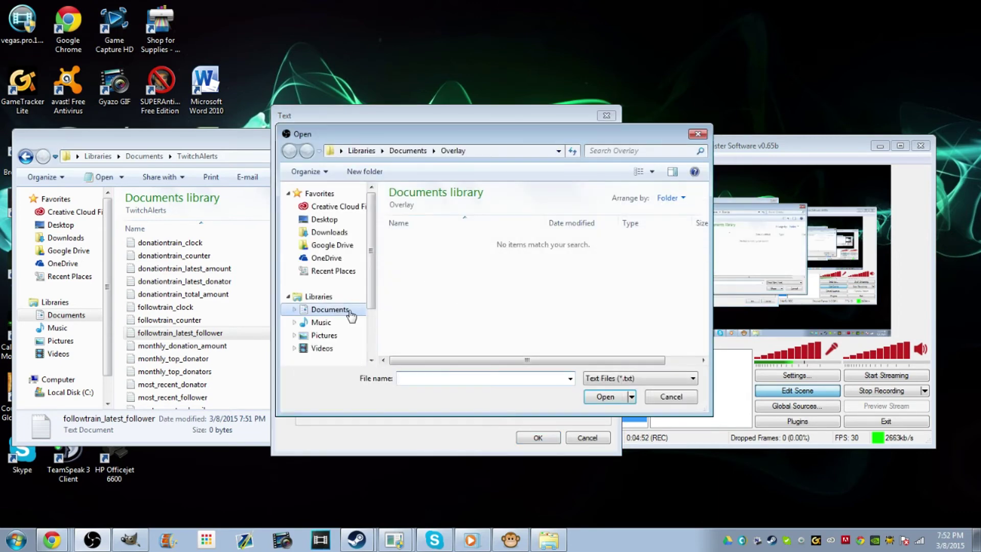
pyautogui.scroll(-5, 480, 309)
pyautogui.doubleClick(437, 331)
pyautogui.click(442, 305)
pyautogui.scroll(-1, 465, 301)
pyautogui.scroll(-1, 521, 320)
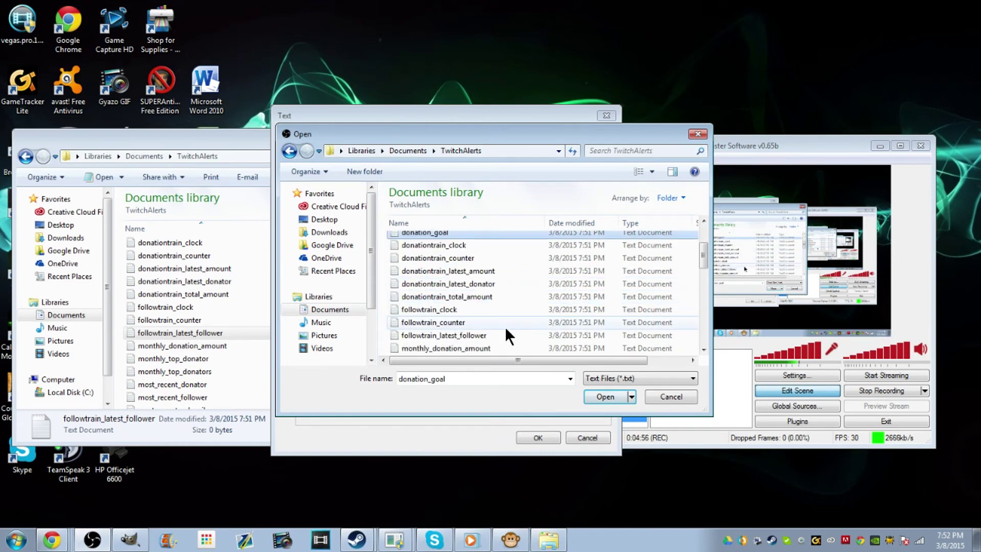
pyautogui.doubleClick(474, 323)
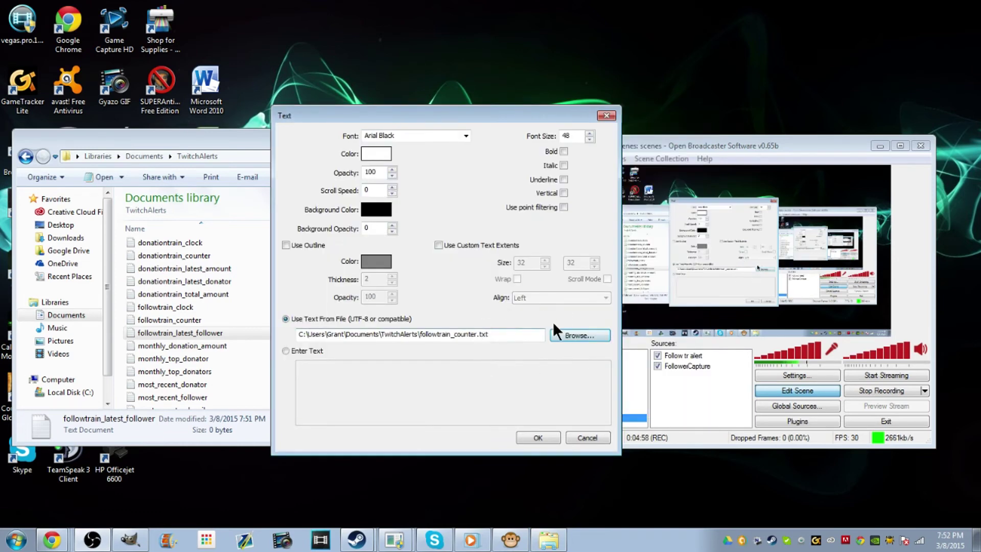
pyautogui.click(538, 438)
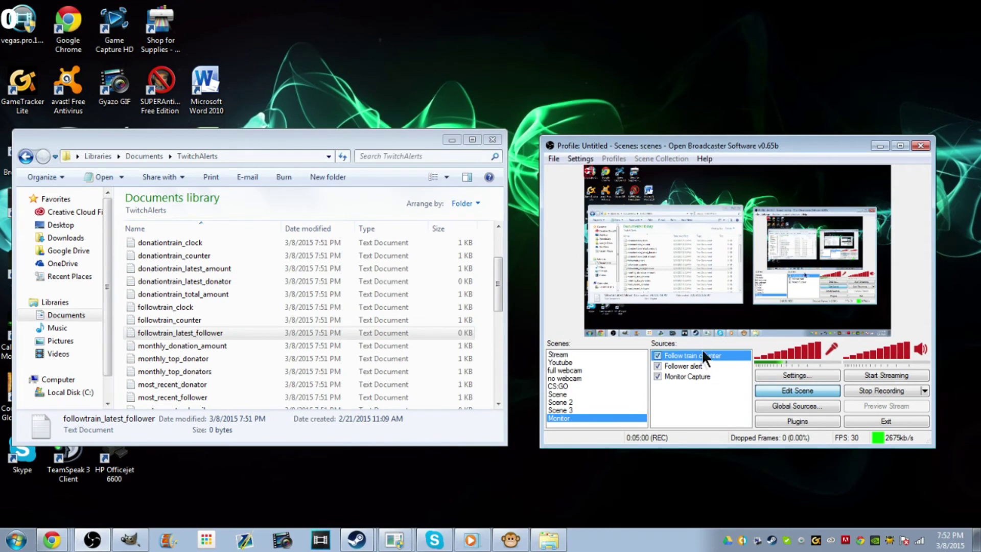
pyautogui.moveTo(591, 175); pyautogui.dragTo(774, 189)
pyautogui.click(780, 194)
# Add another text source named "Follow train clock" to the Monitor scene
pyautogui.rightClick(677, 401)
pyautogui.moveTo(695, 407)
pyautogui.click(771, 468)
pyautogui.write('Foo')
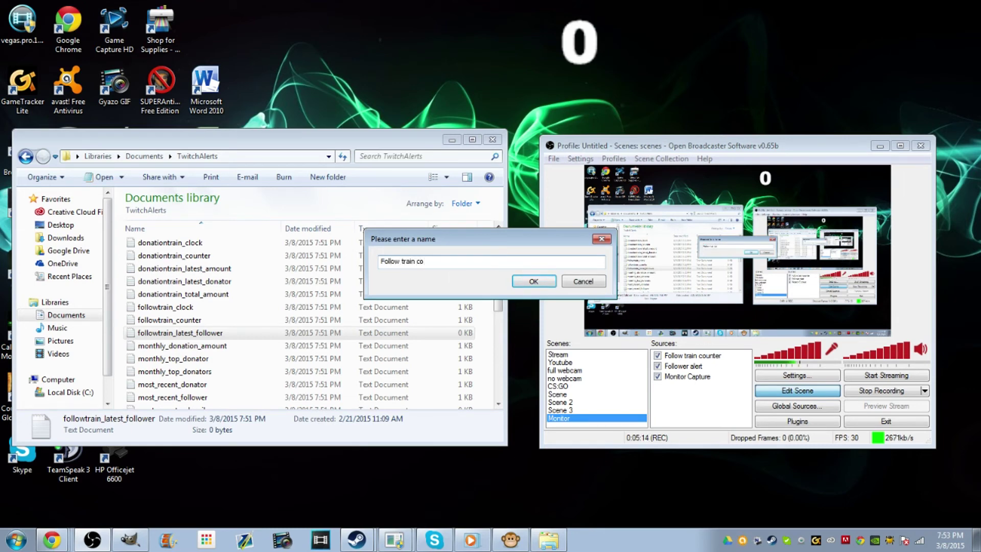
pyautogui.click(516, 279)
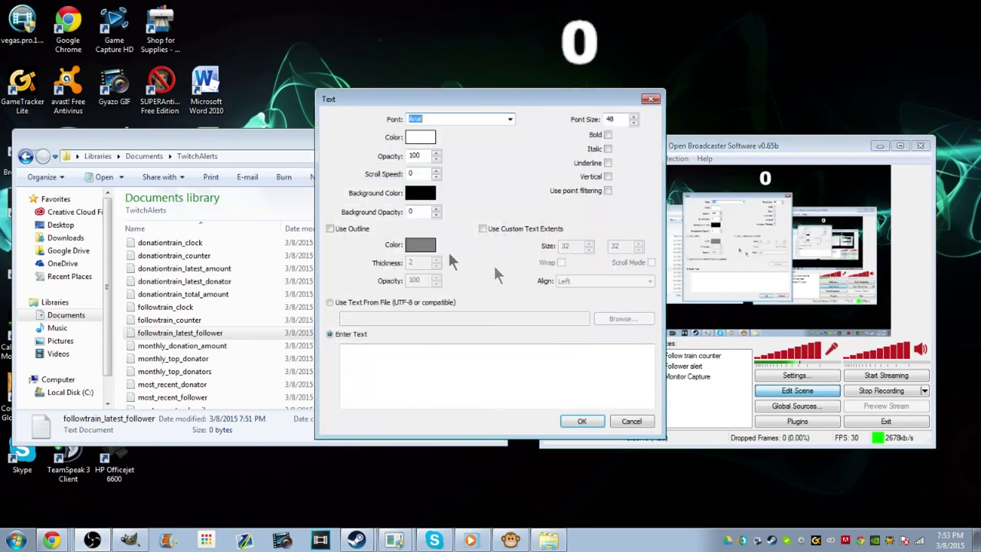
# Make the clock source read its text from followtrain_clock.txt and place it directly left of the counter in the scene
pyautogui.click(329, 302)
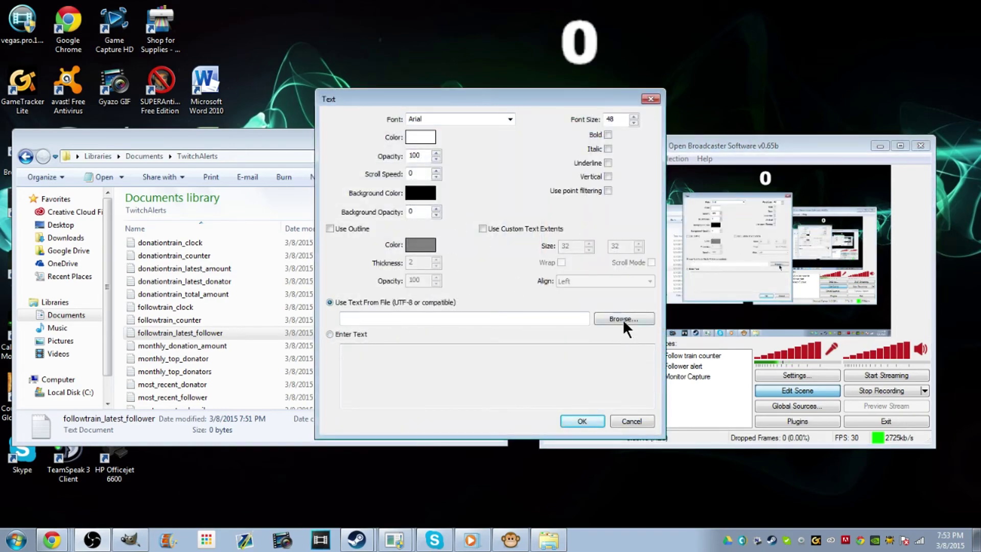
pyautogui.click(623, 319)
pyautogui.click(540, 316)
pyautogui.scroll(-2, 557, 302)
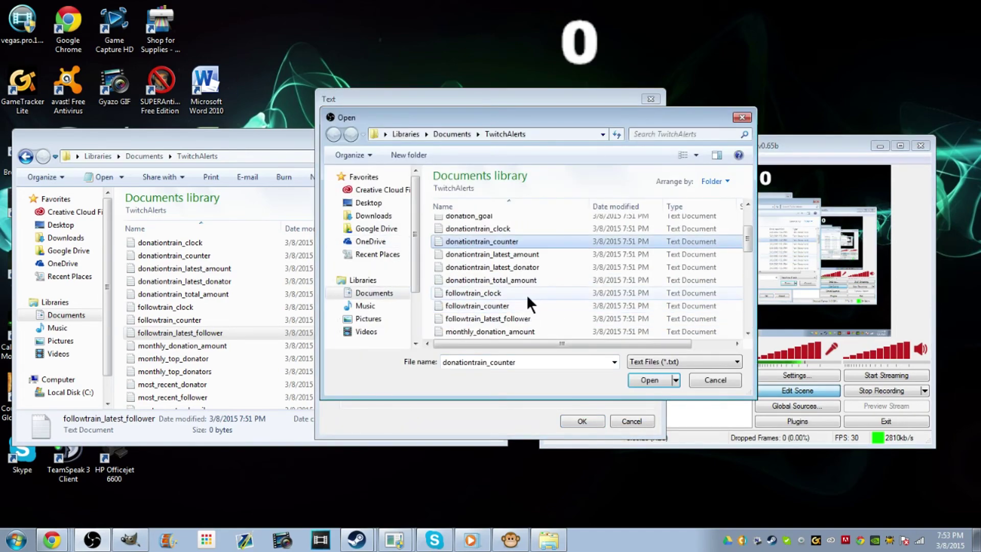
pyautogui.doubleClick(529, 293)
pyautogui.click(582, 419)
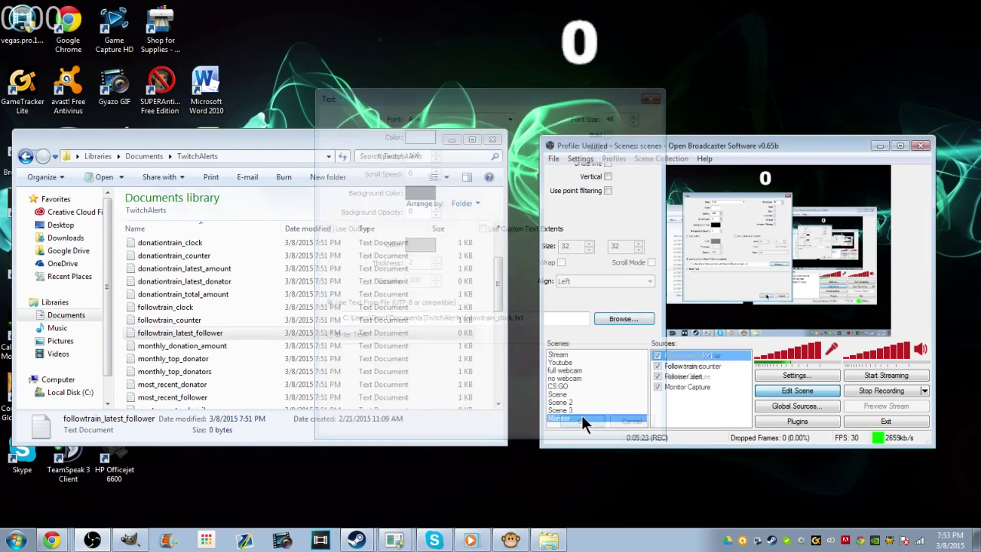
pyautogui.moveTo(605, 187); pyautogui.dragTo(737, 188)
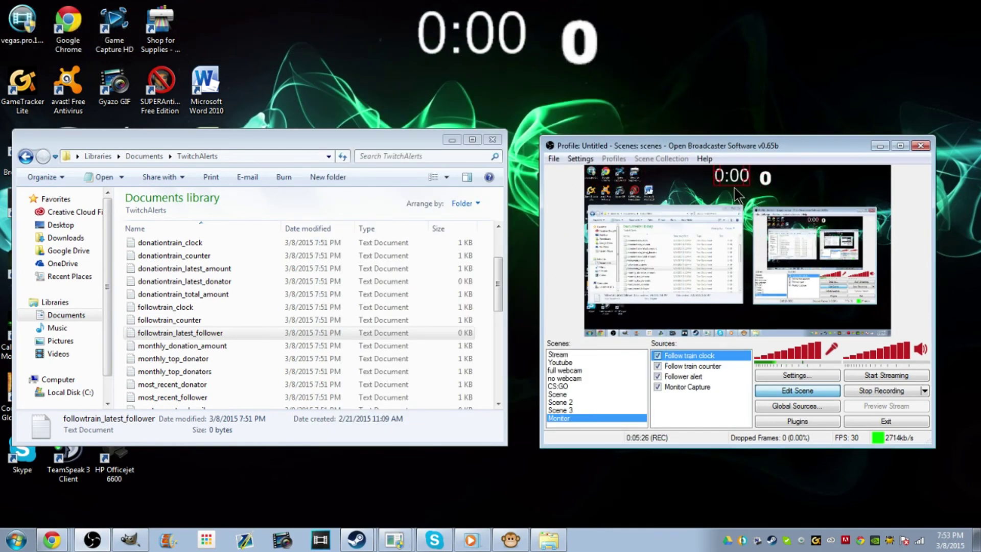
pyautogui.click(765, 179)
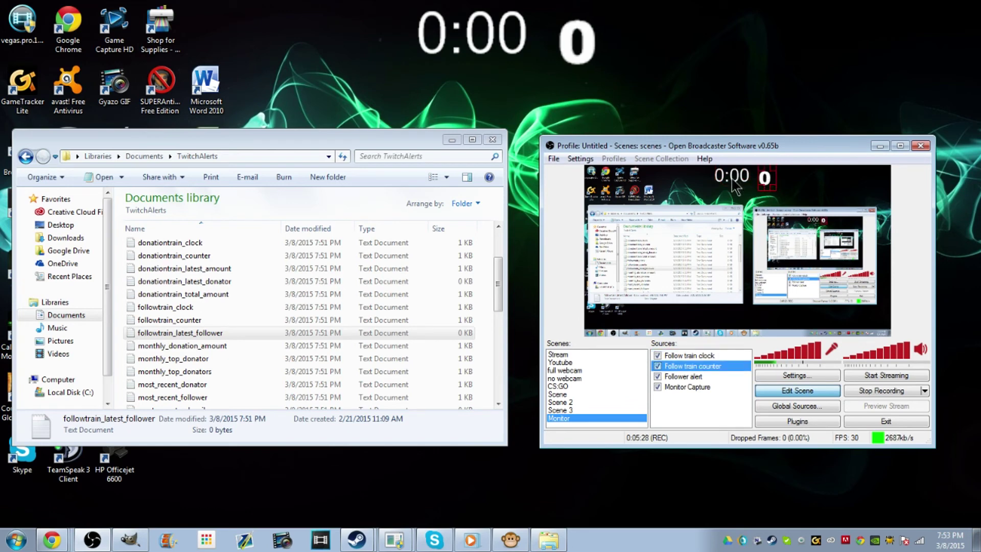
pyautogui.moveTo(733, 179); pyautogui.dragTo(737, 179)
# Add a third text source named "Follow train most recent" to the Monitor scene
pyautogui.rightClick(691, 402)
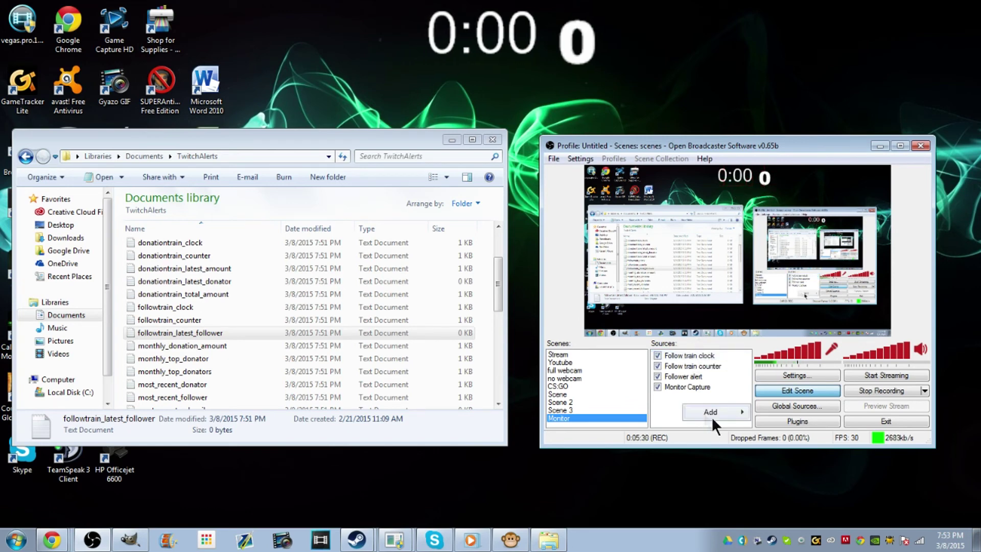
pyautogui.moveTo(715, 413)
pyautogui.click(787, 468)
pyautogui.write('Follow train most recent')
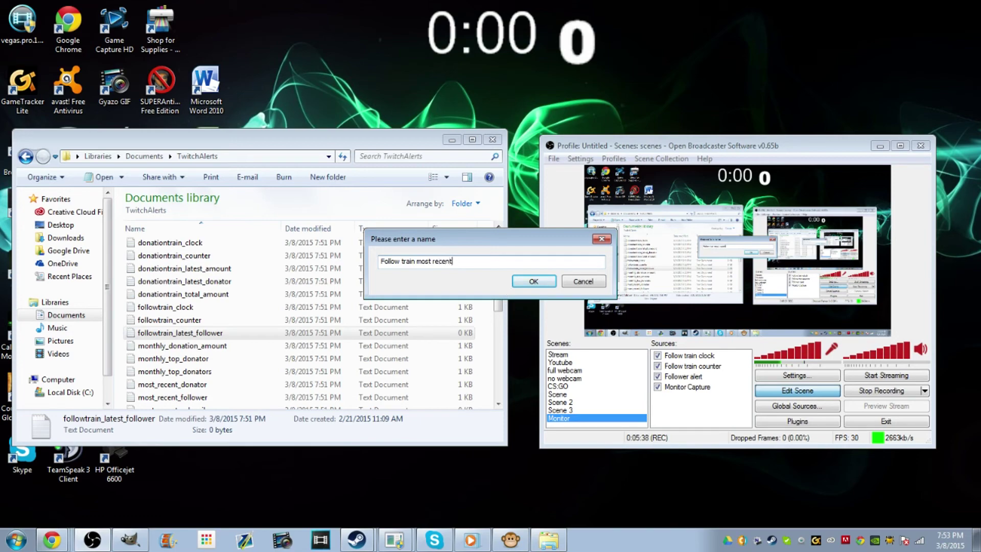
pyautogui.click(533, 281)
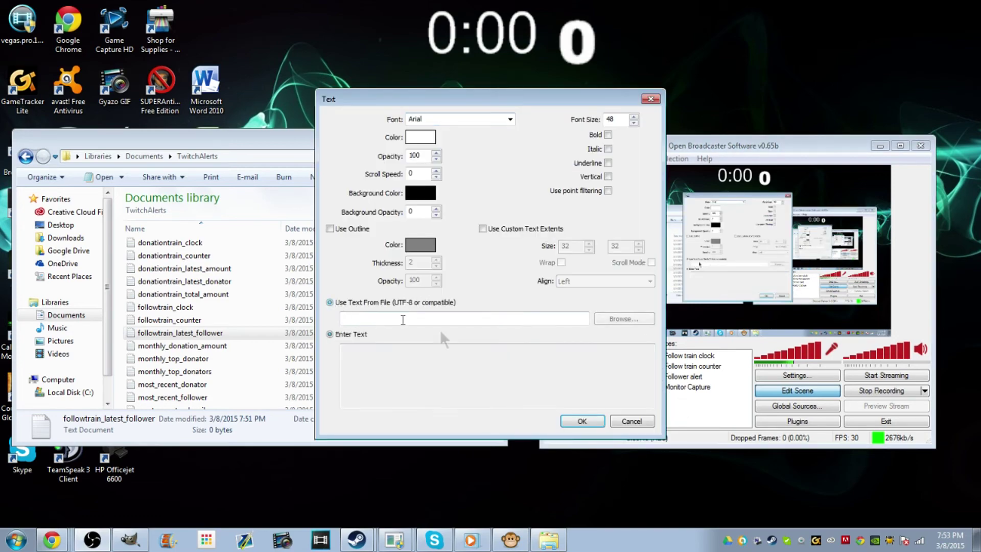
# Make the most recent source read its text from followtrain_latest_follower.txt and place its frame left of the clock in the scene
pyautogui.click(617, 318)
pyautogui.click(522, 314)
pyautogui.click(519, 303)
pyautogui.scroll(-2, 507, 323)
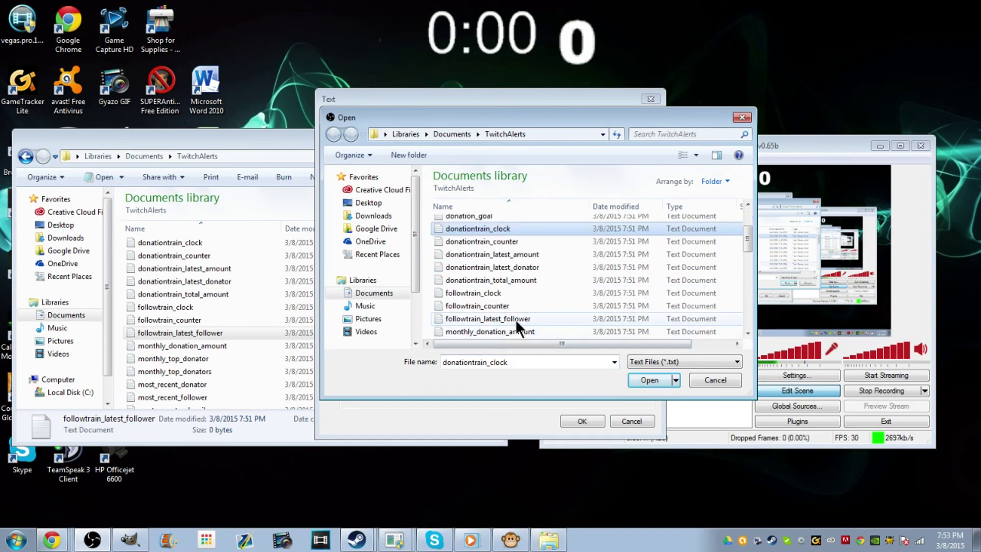
pyautogui.doubleClick(515, 319)
pyautogui.click(581, 421)
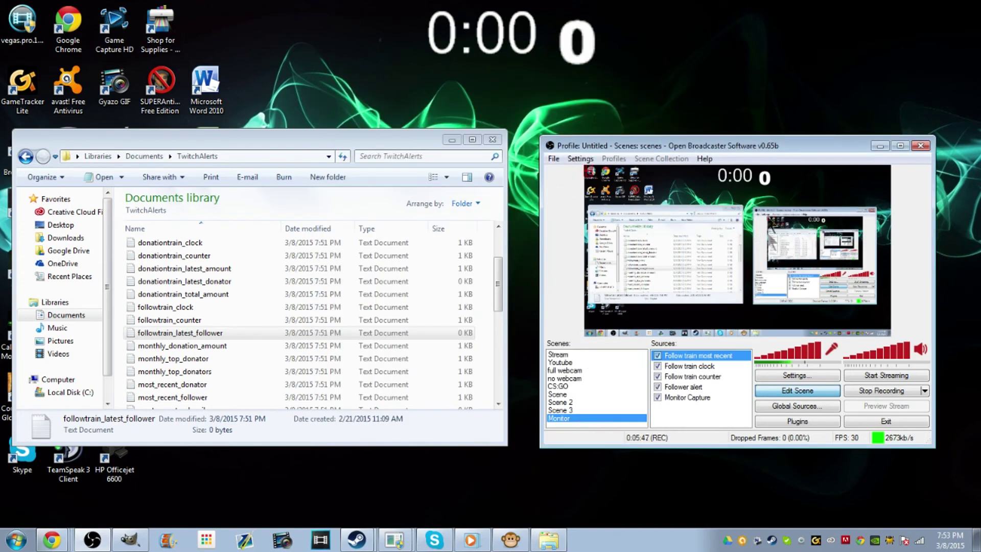
pyautogui.moveTo(587, 170); pyautogui.dragTo(622, 191)
pyautogui.moveTo(618, 225); pyautogui.dragTo(696, 214)
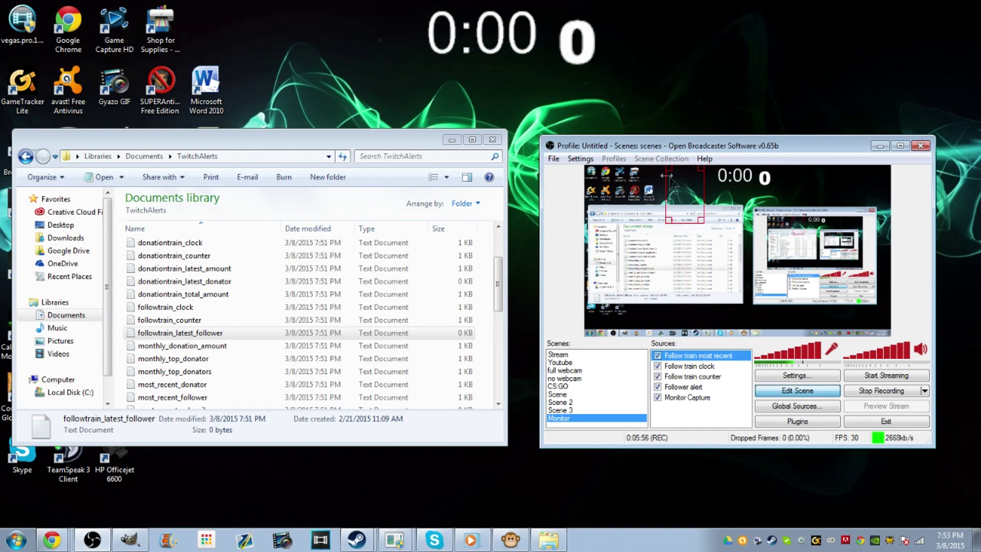
# Maximize the OBS window and hide the Monitor Capture source
pyautogui.click(895, 145)
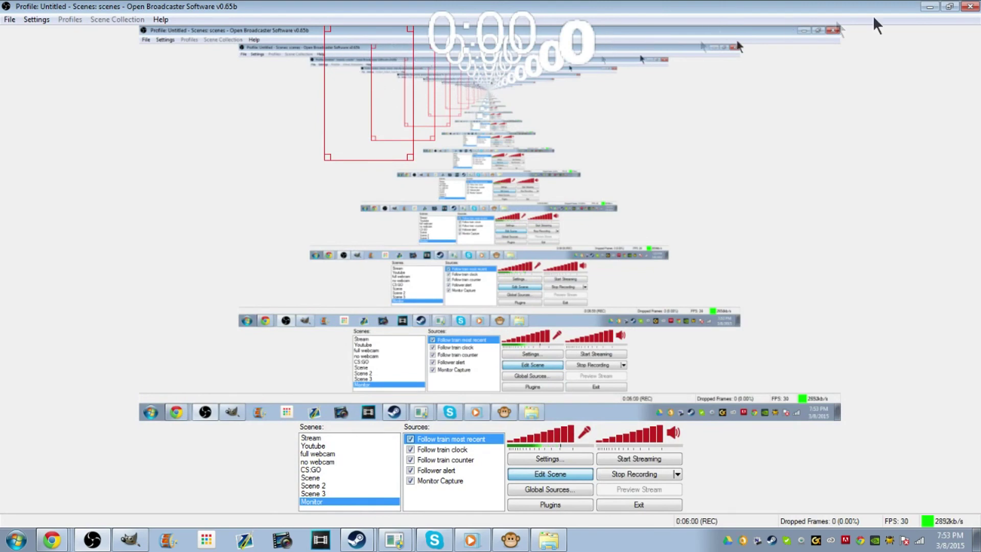
pyautogui.click(410, 480)
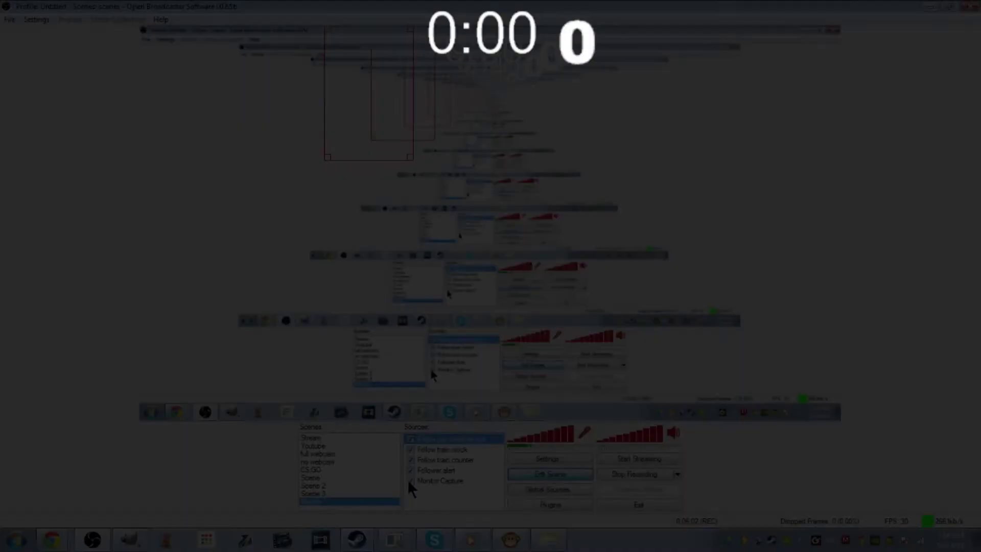